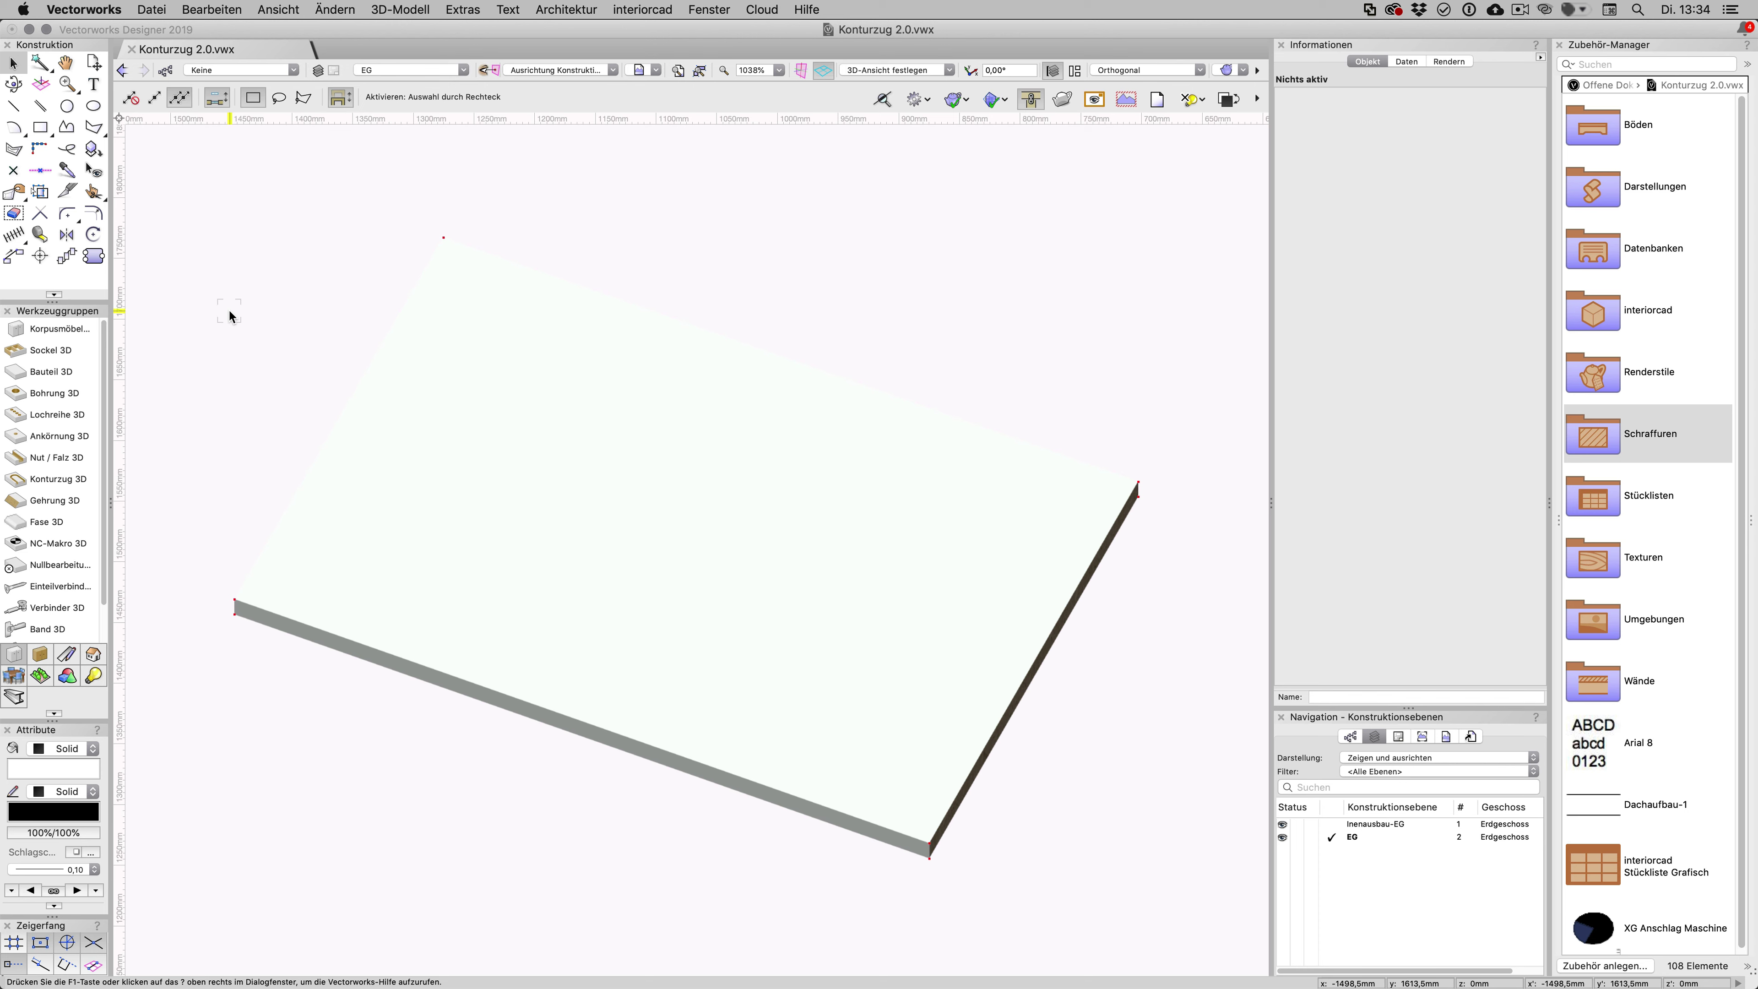
Step: Draw a rectangle on the board top and convert it to an 8mm-wide, 9mm-deep Konturzug 3D
click(40, 127)
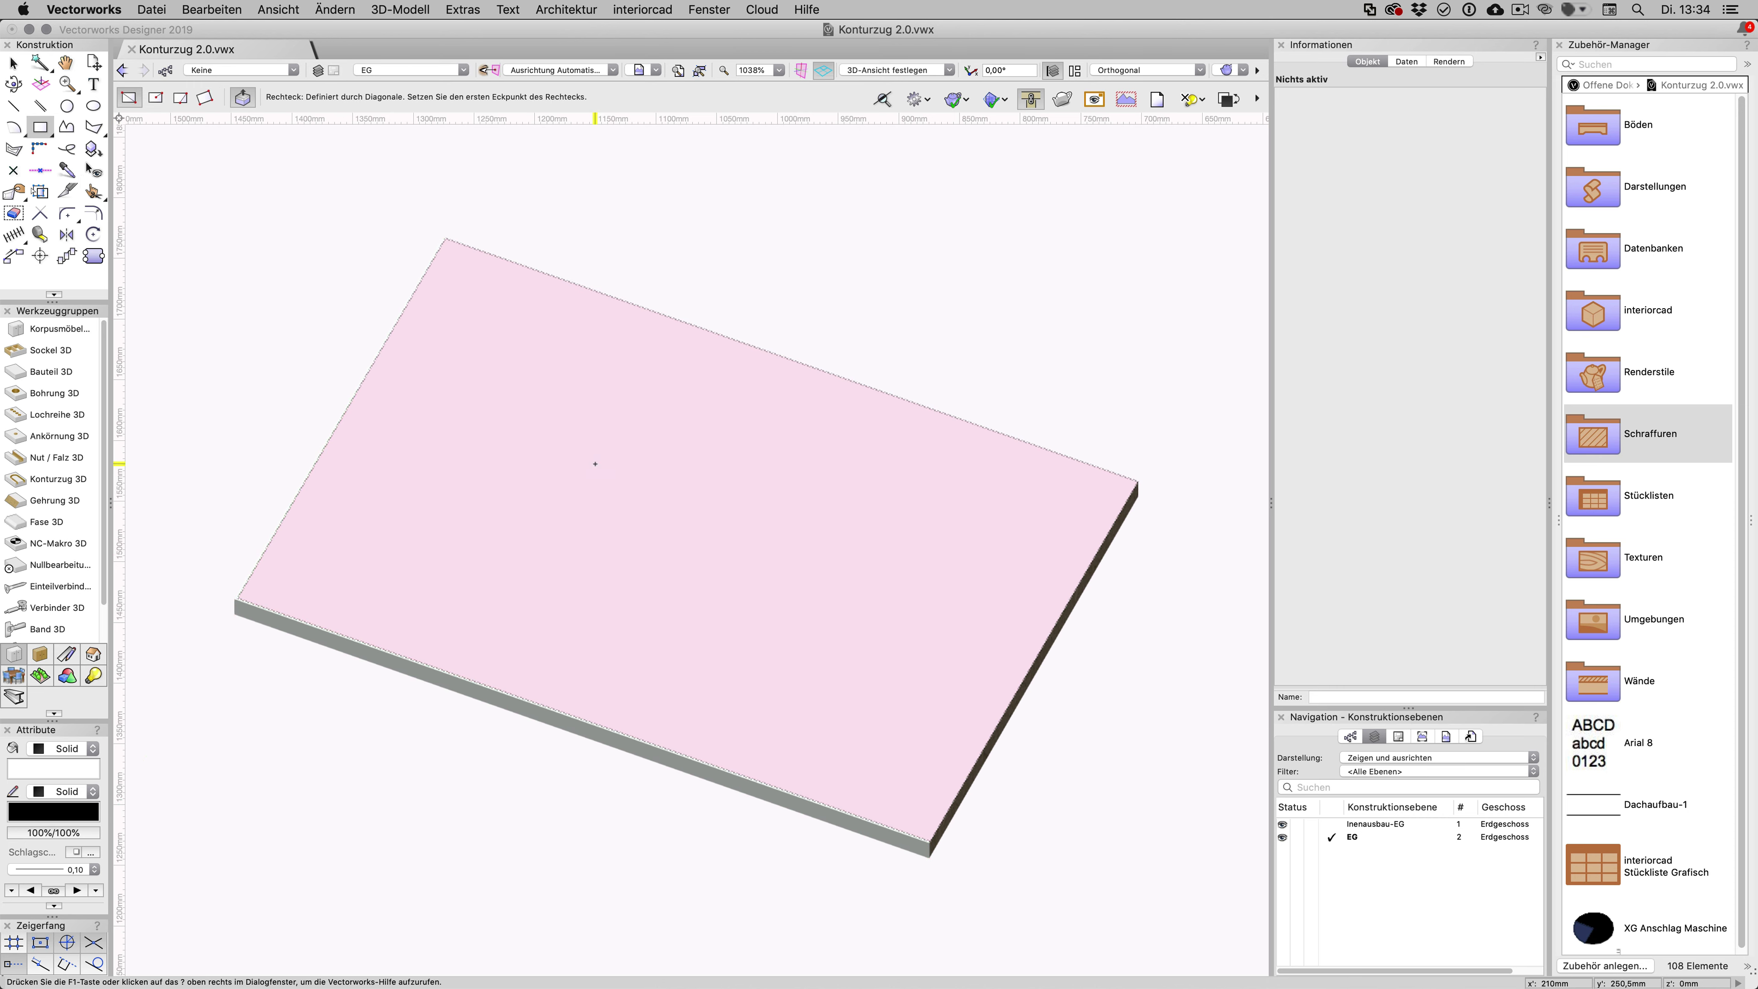
click(595, 464)
click(731, 631)
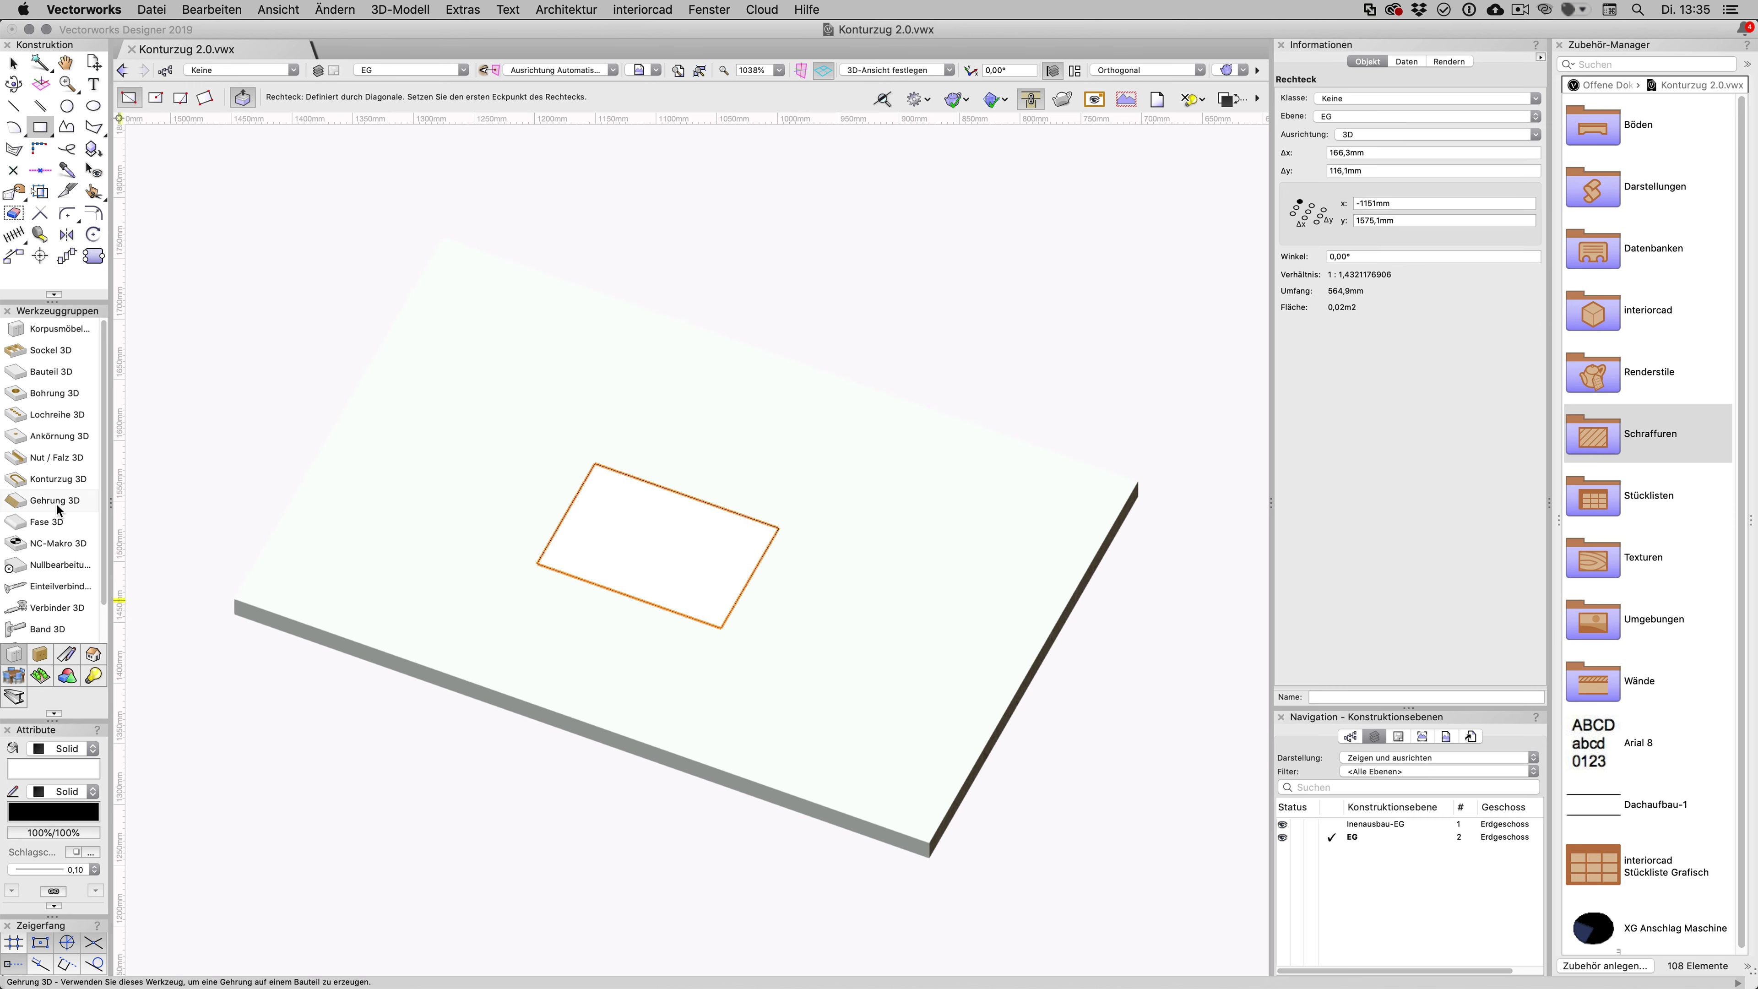
click(55, 485)
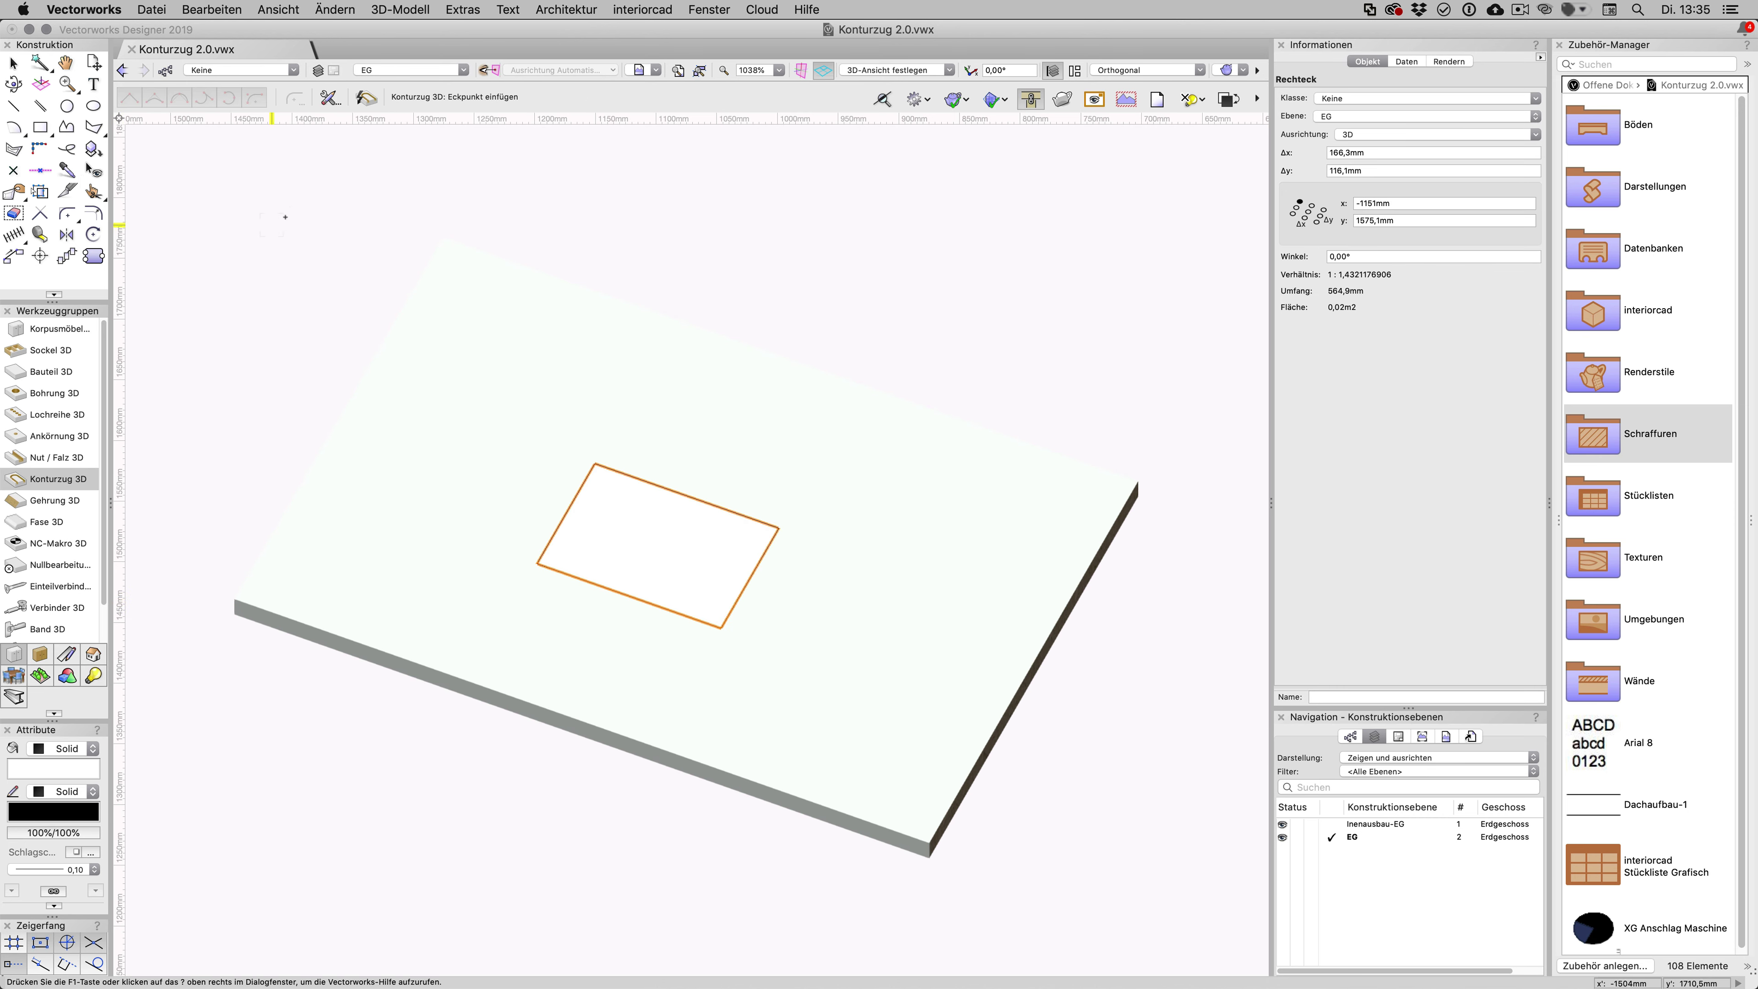
click(368, 98)
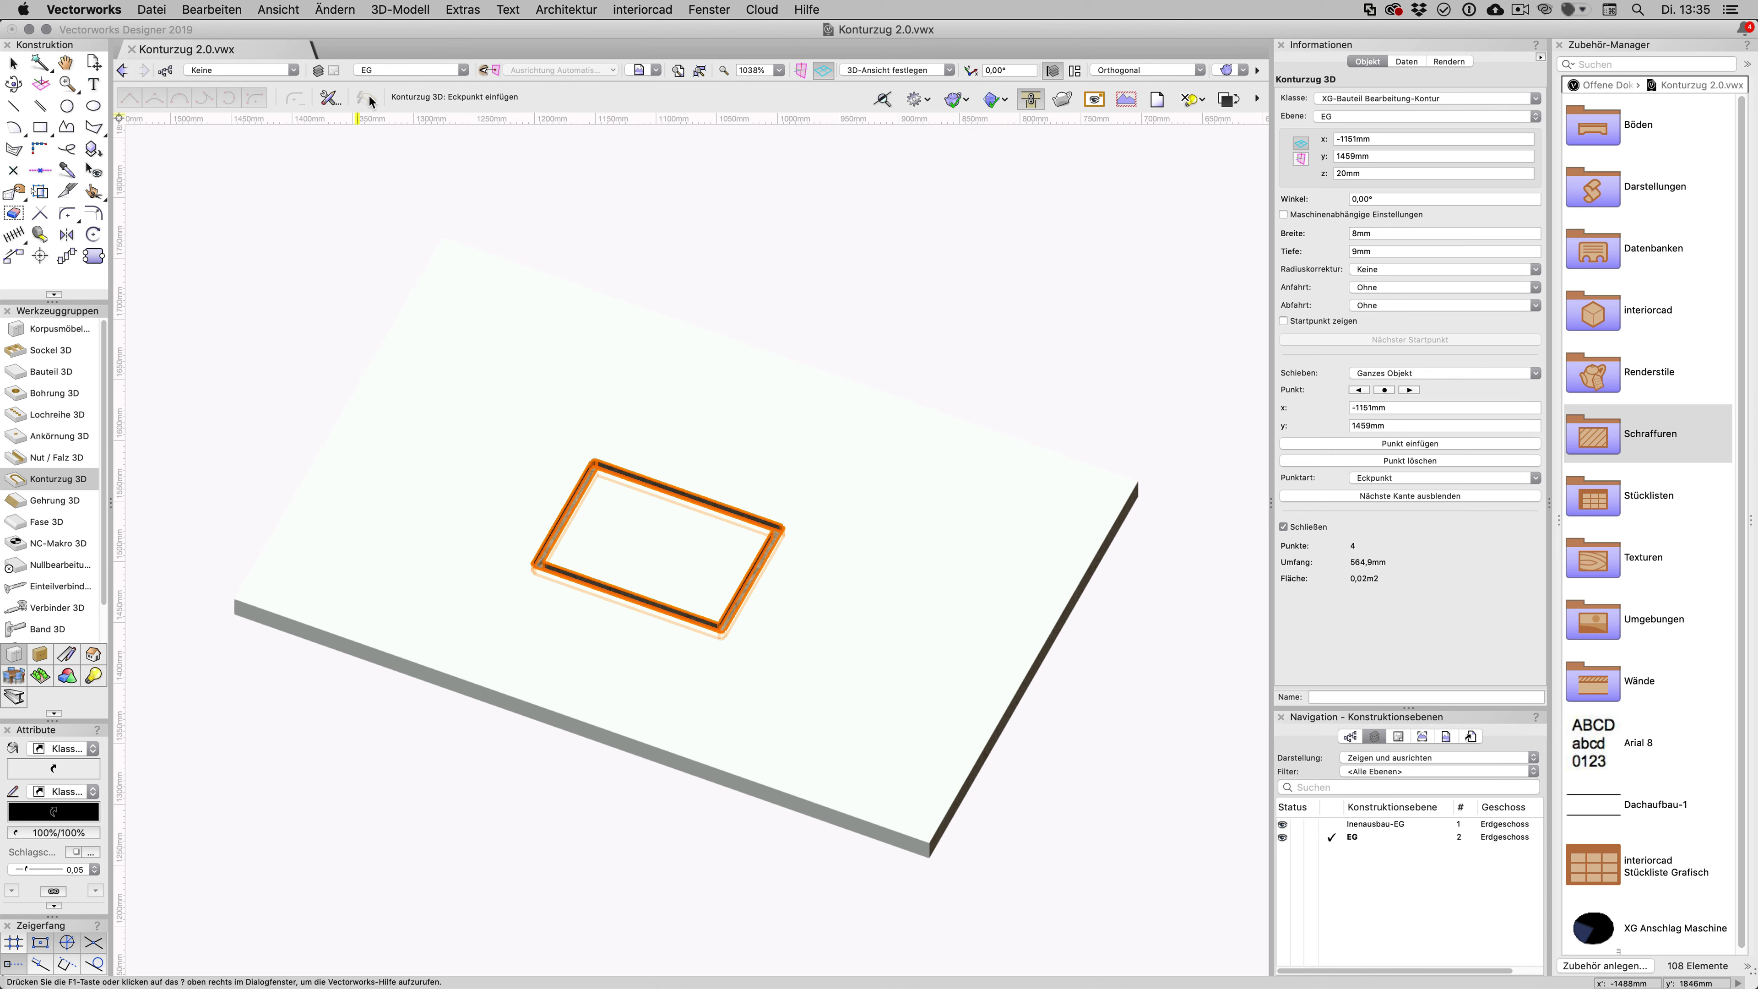
Step: Push the contour's top and left edges outward, growing its perimeter to 734,9mm
click(370, 96)
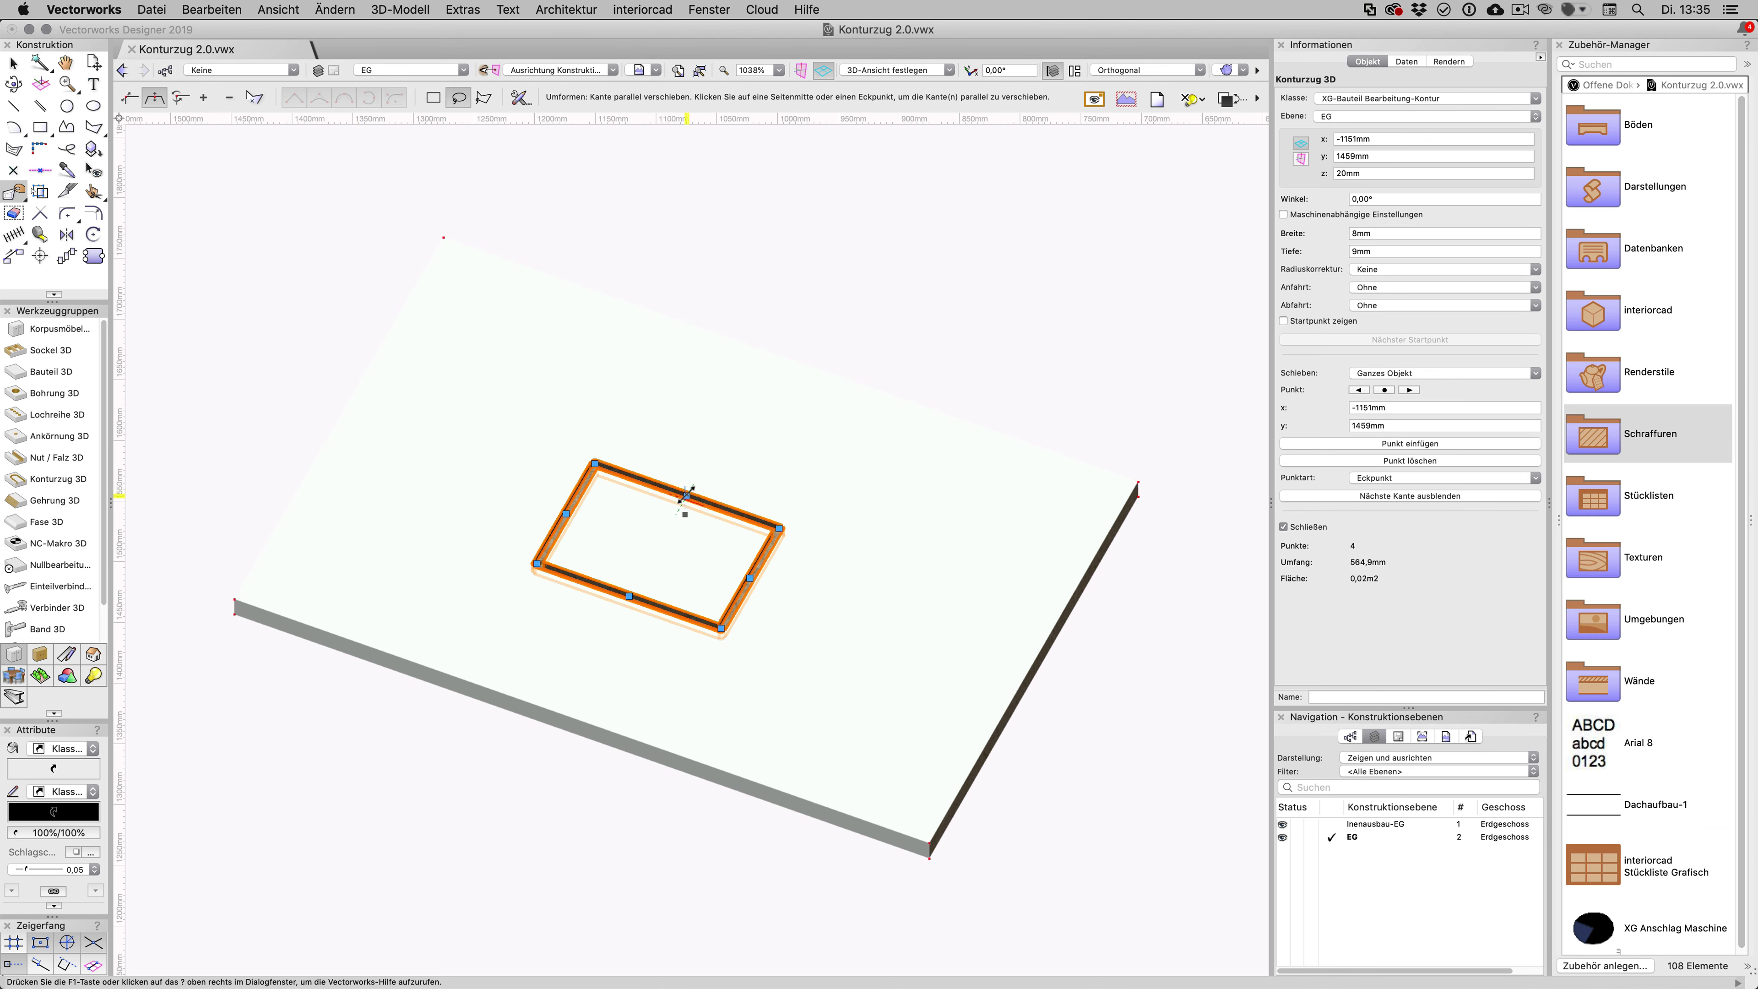
click(712, 451)
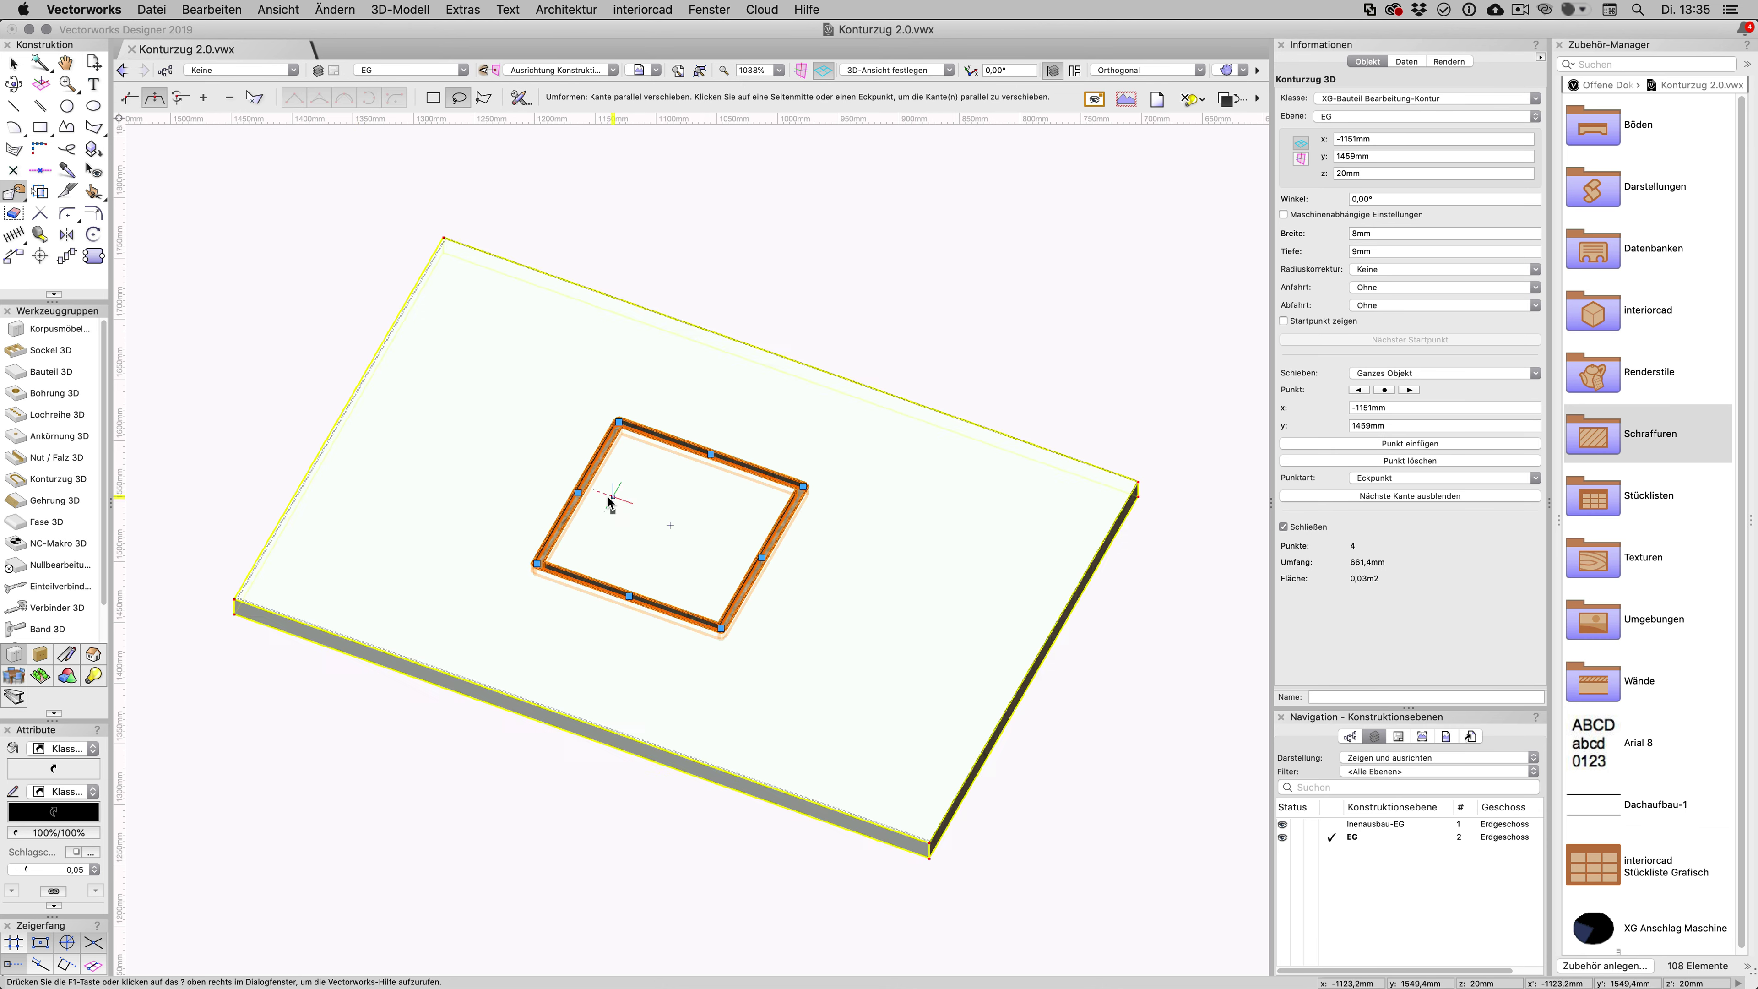
click(579, 493)
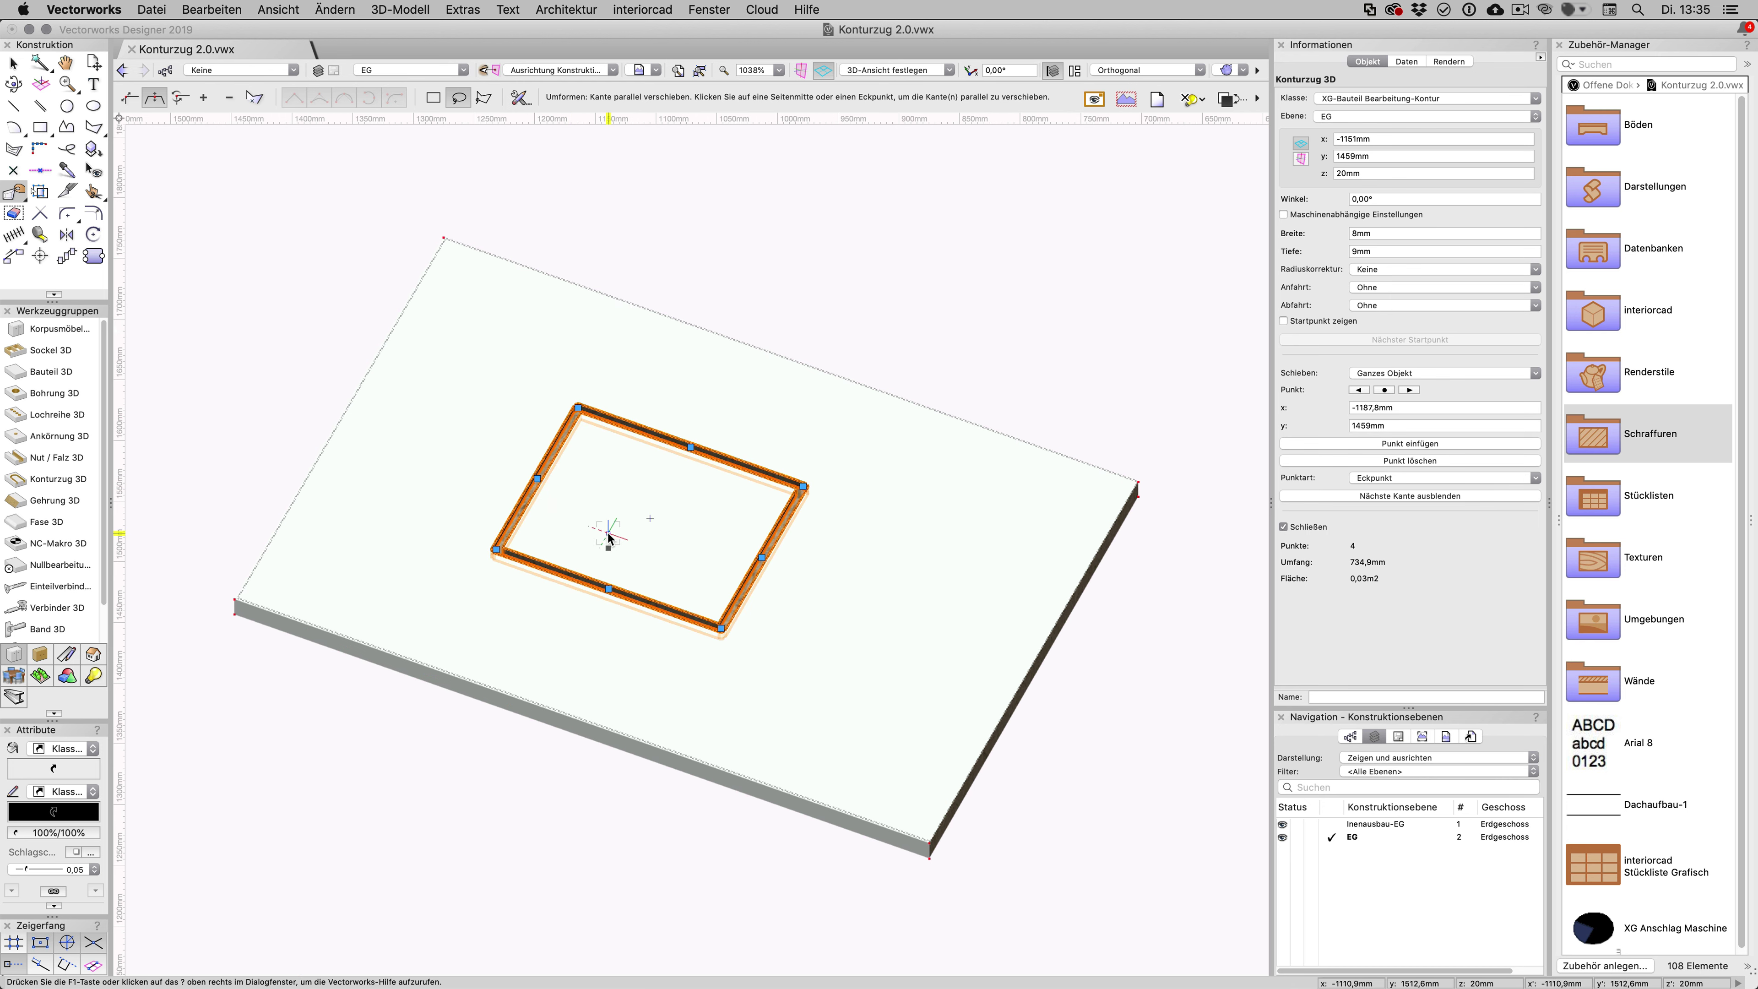
scroll(609, 534, up, 2)
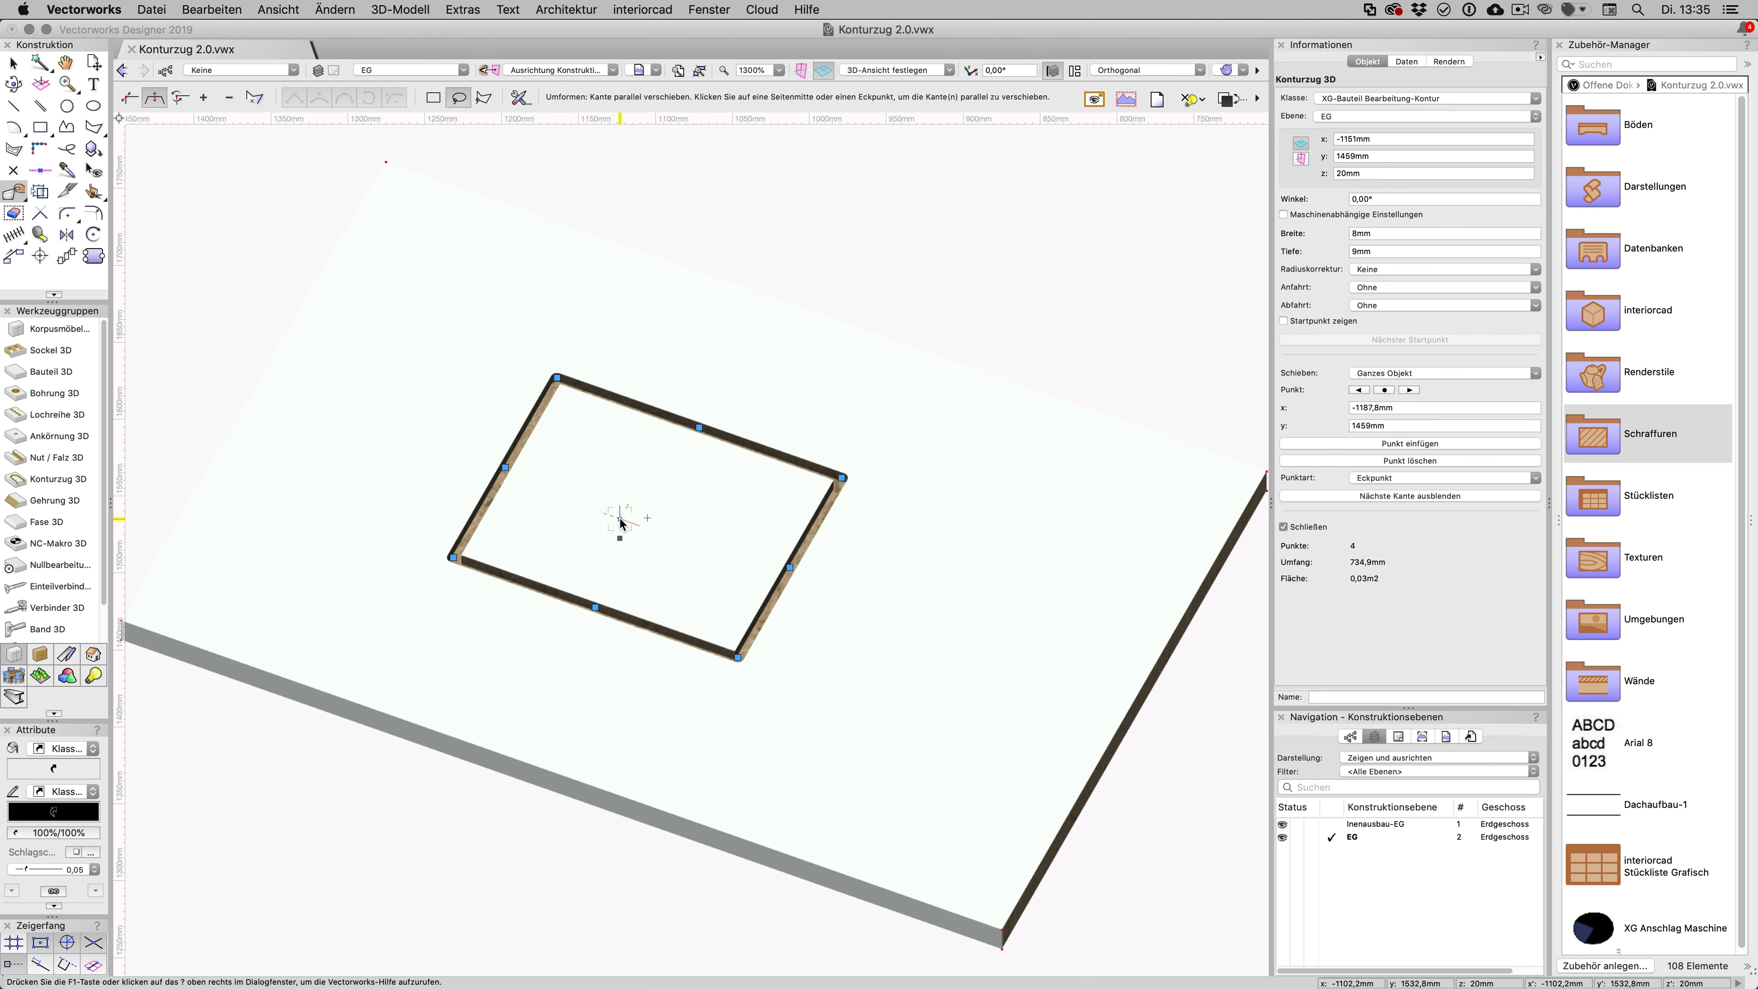
scroll(621, 525, up, 2)
scroll(621, 525, up, 2)
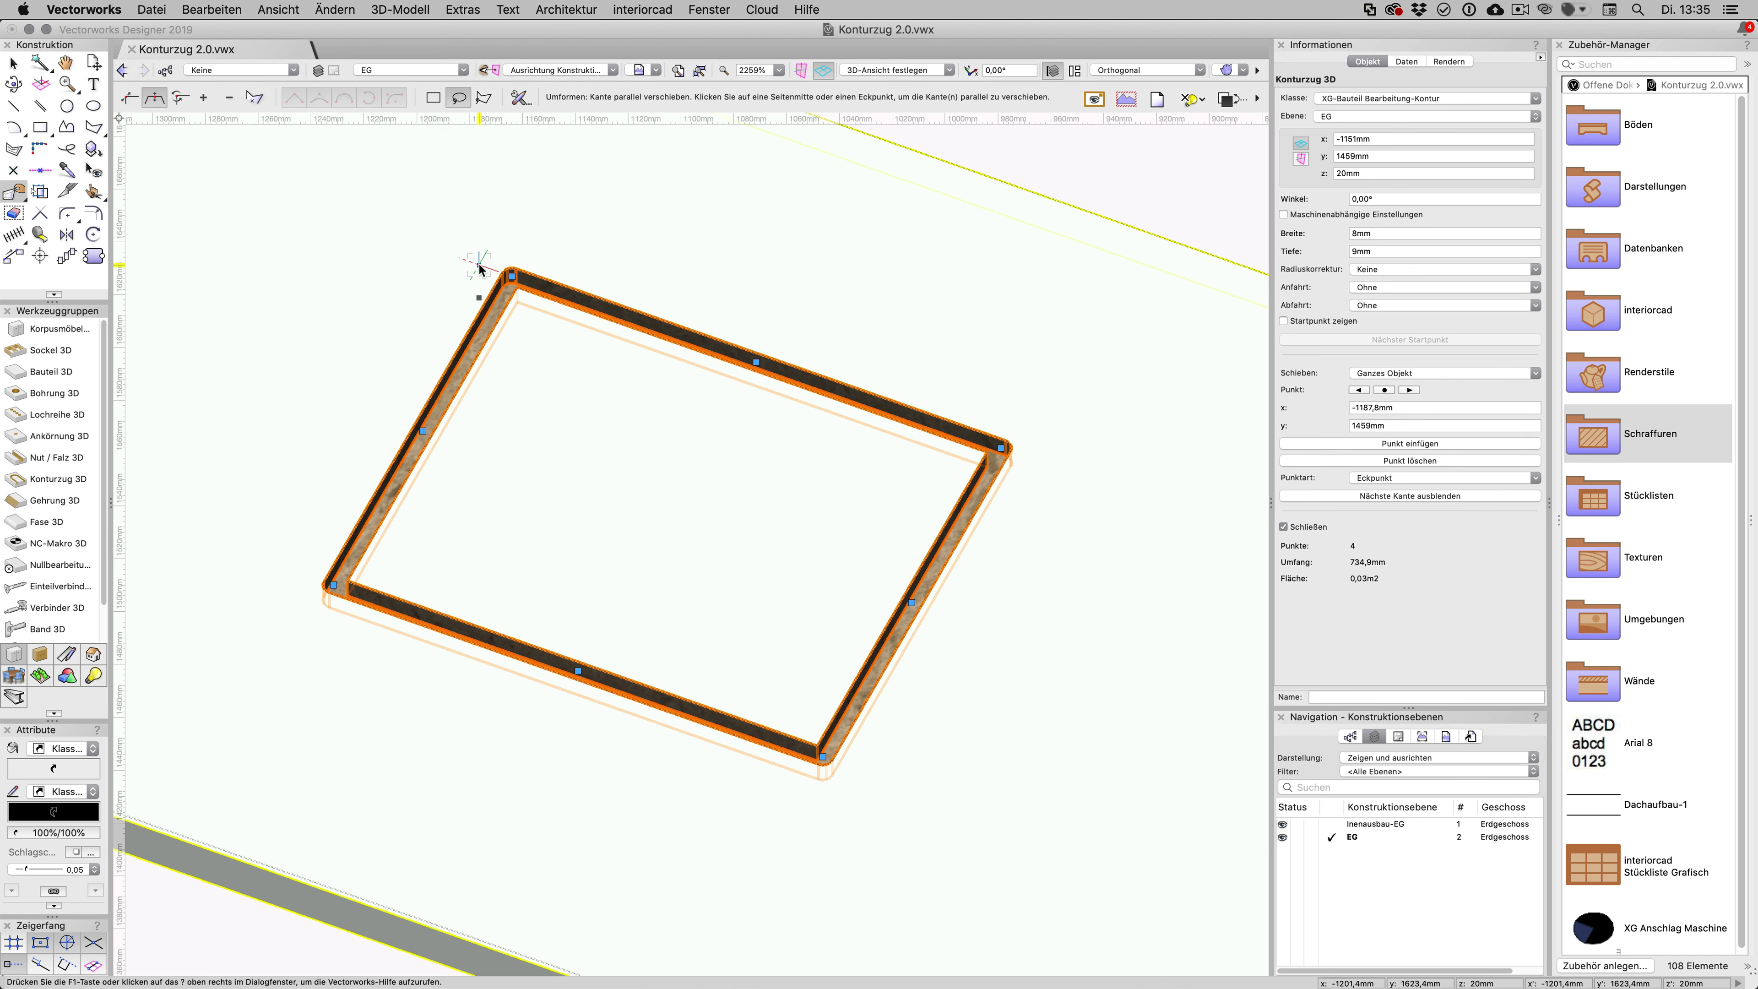
Step: Set the contour width to 12mm and enable machine-dependent settings (woodWOP 4-7, Fräser V 108)
click(1377, 236)
text(12)
key(Return)
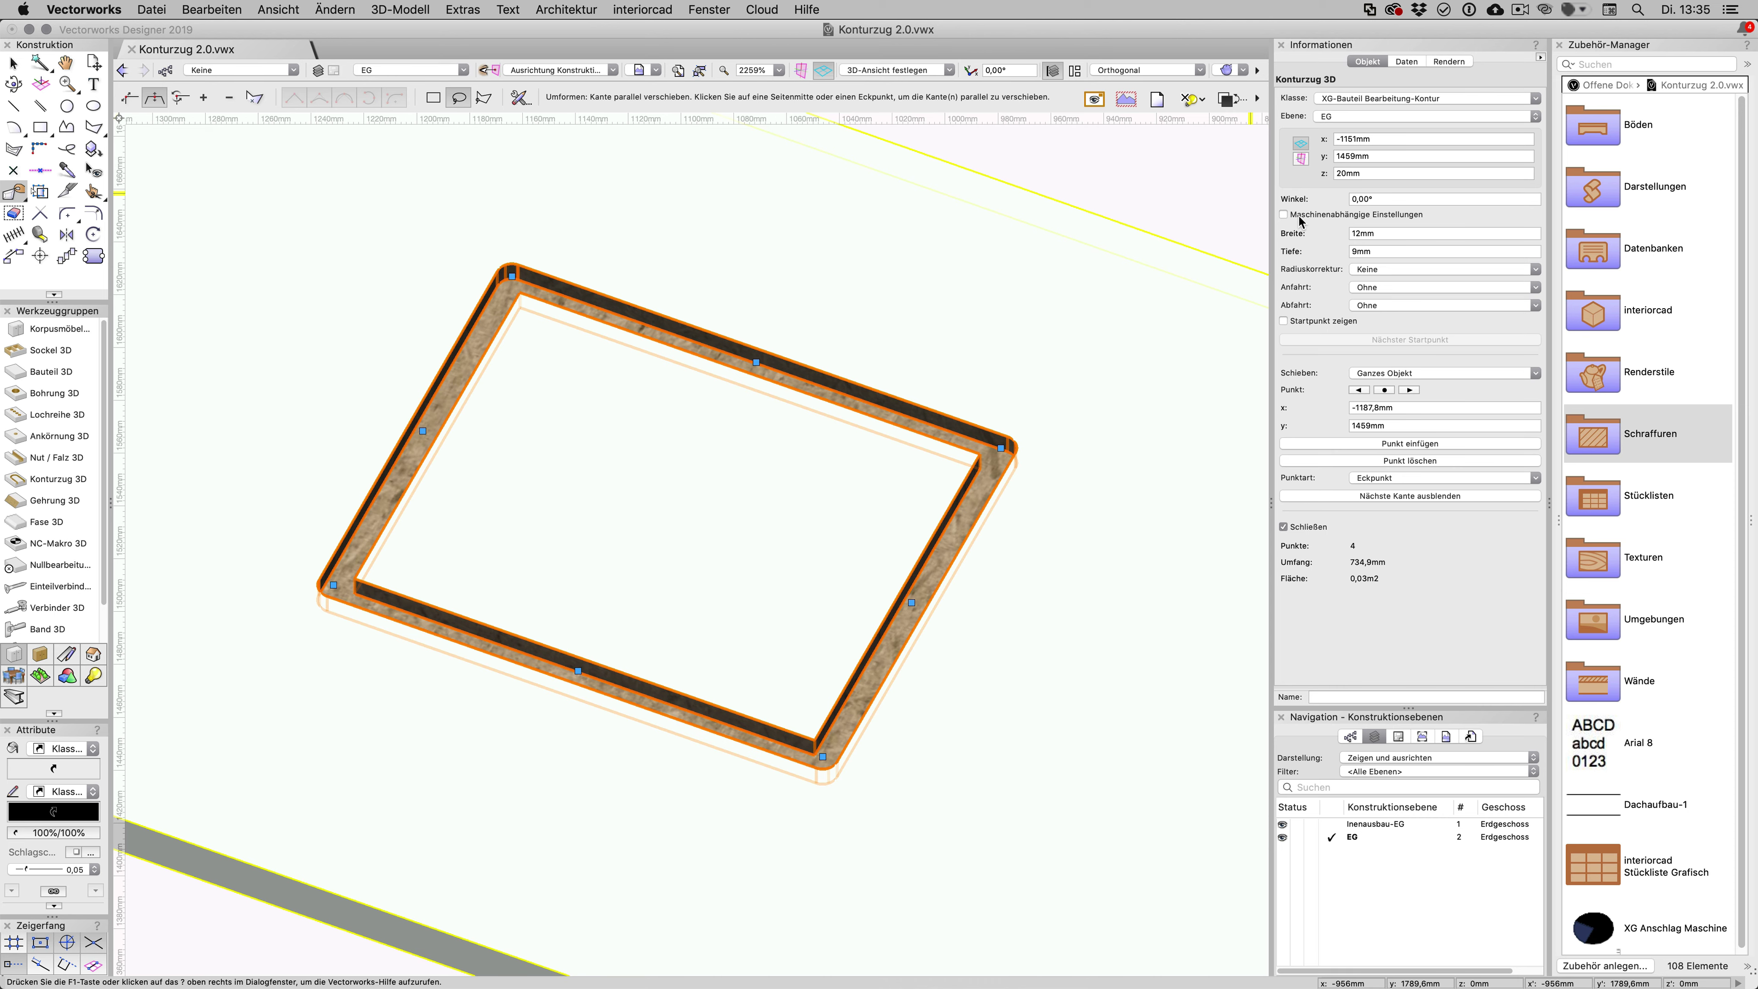
click(1301, 220)
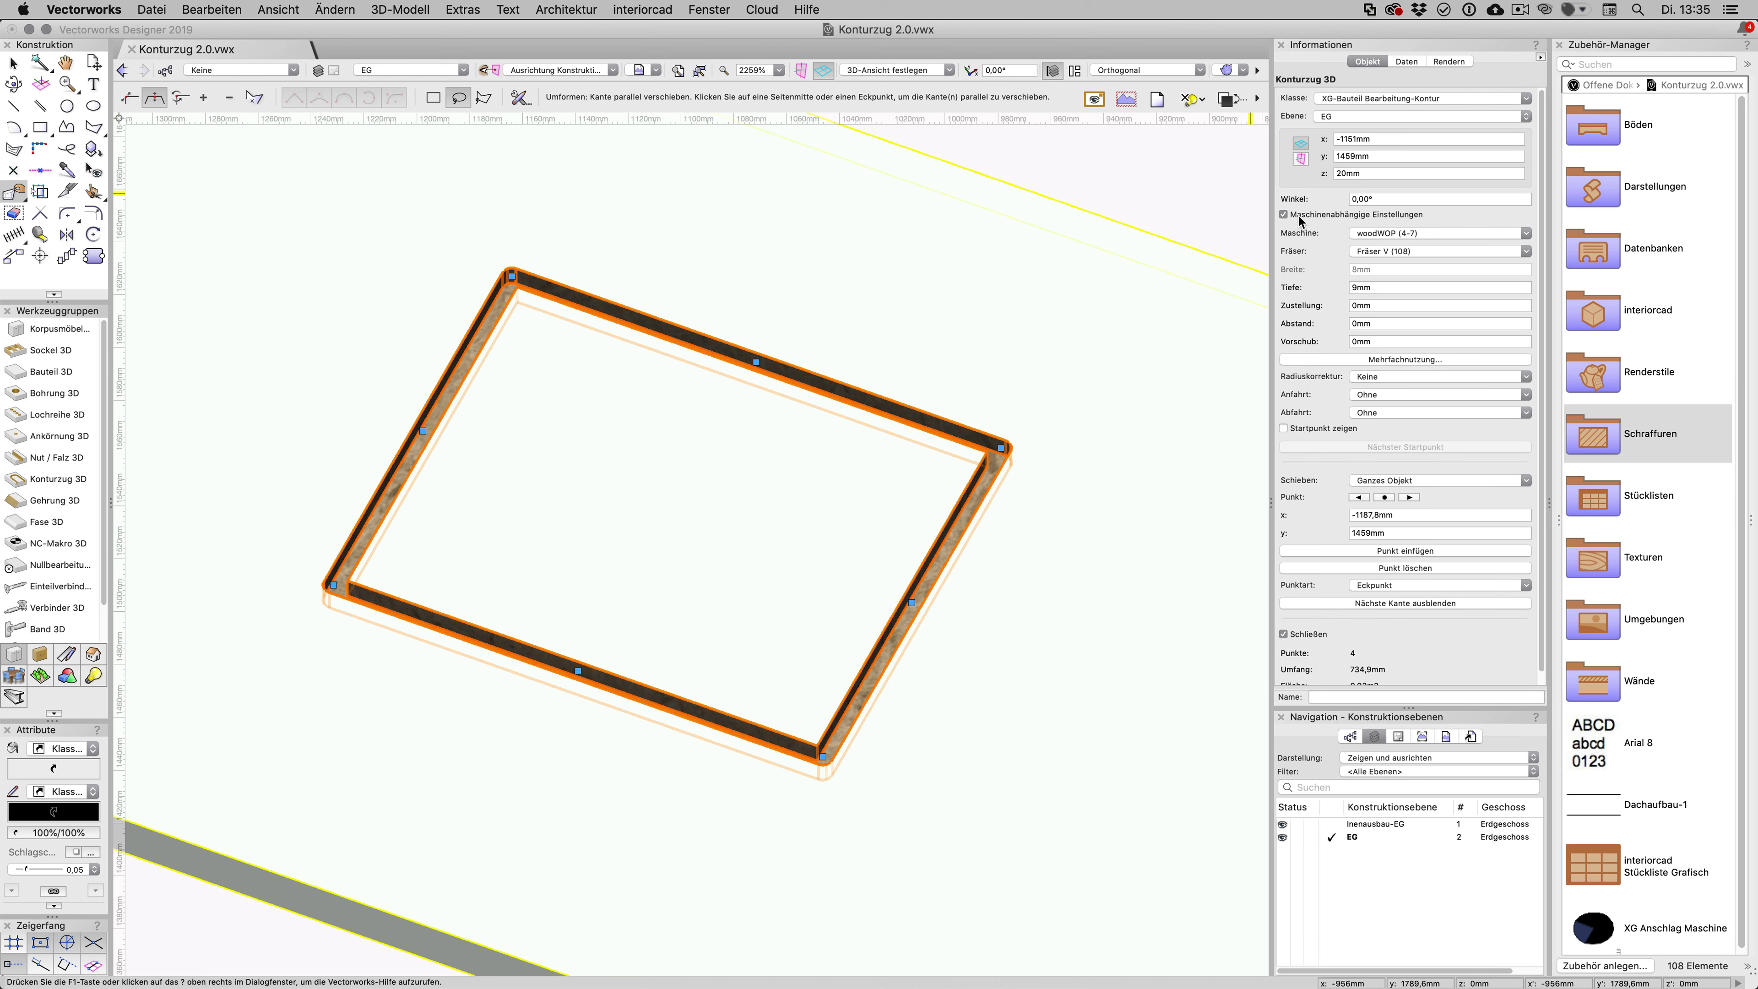
Step: Change the contour's machine to Wood Flash (2-4), which uses cutter Fräser V (1601)
click(1389, 239)
click(1392, 238)
click(1395, 254)
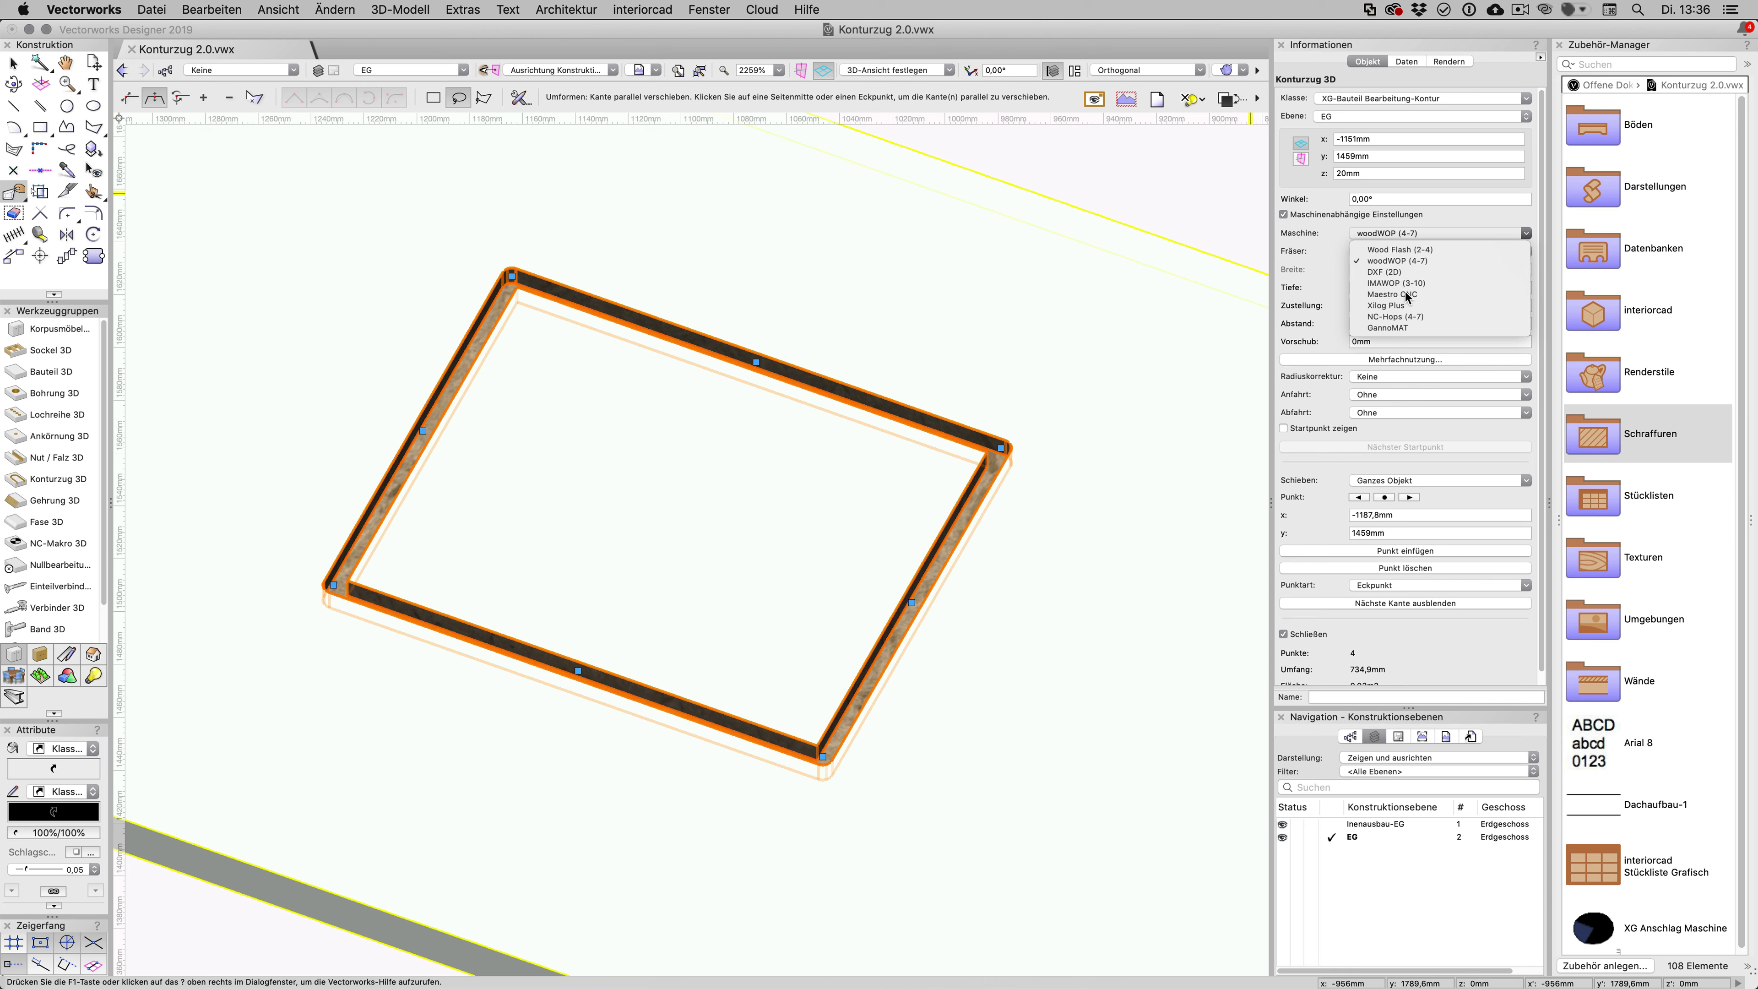
click(1407, 256)
click(1408, 253)
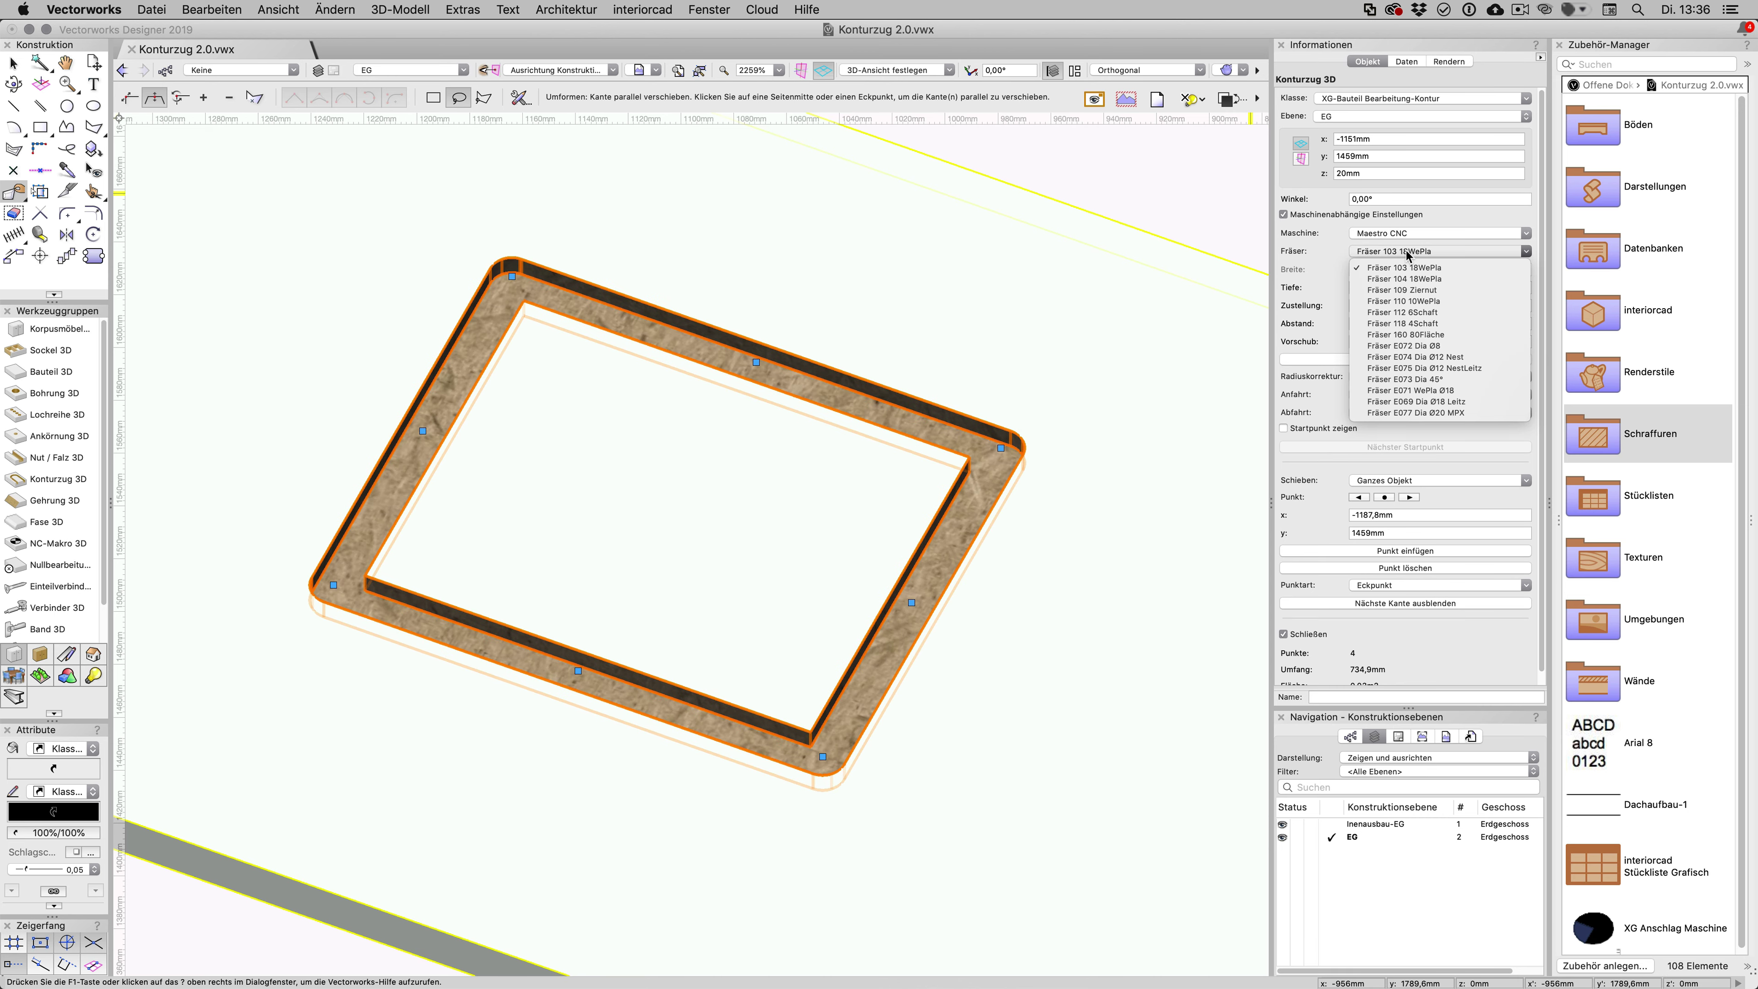
click(1408, 255)
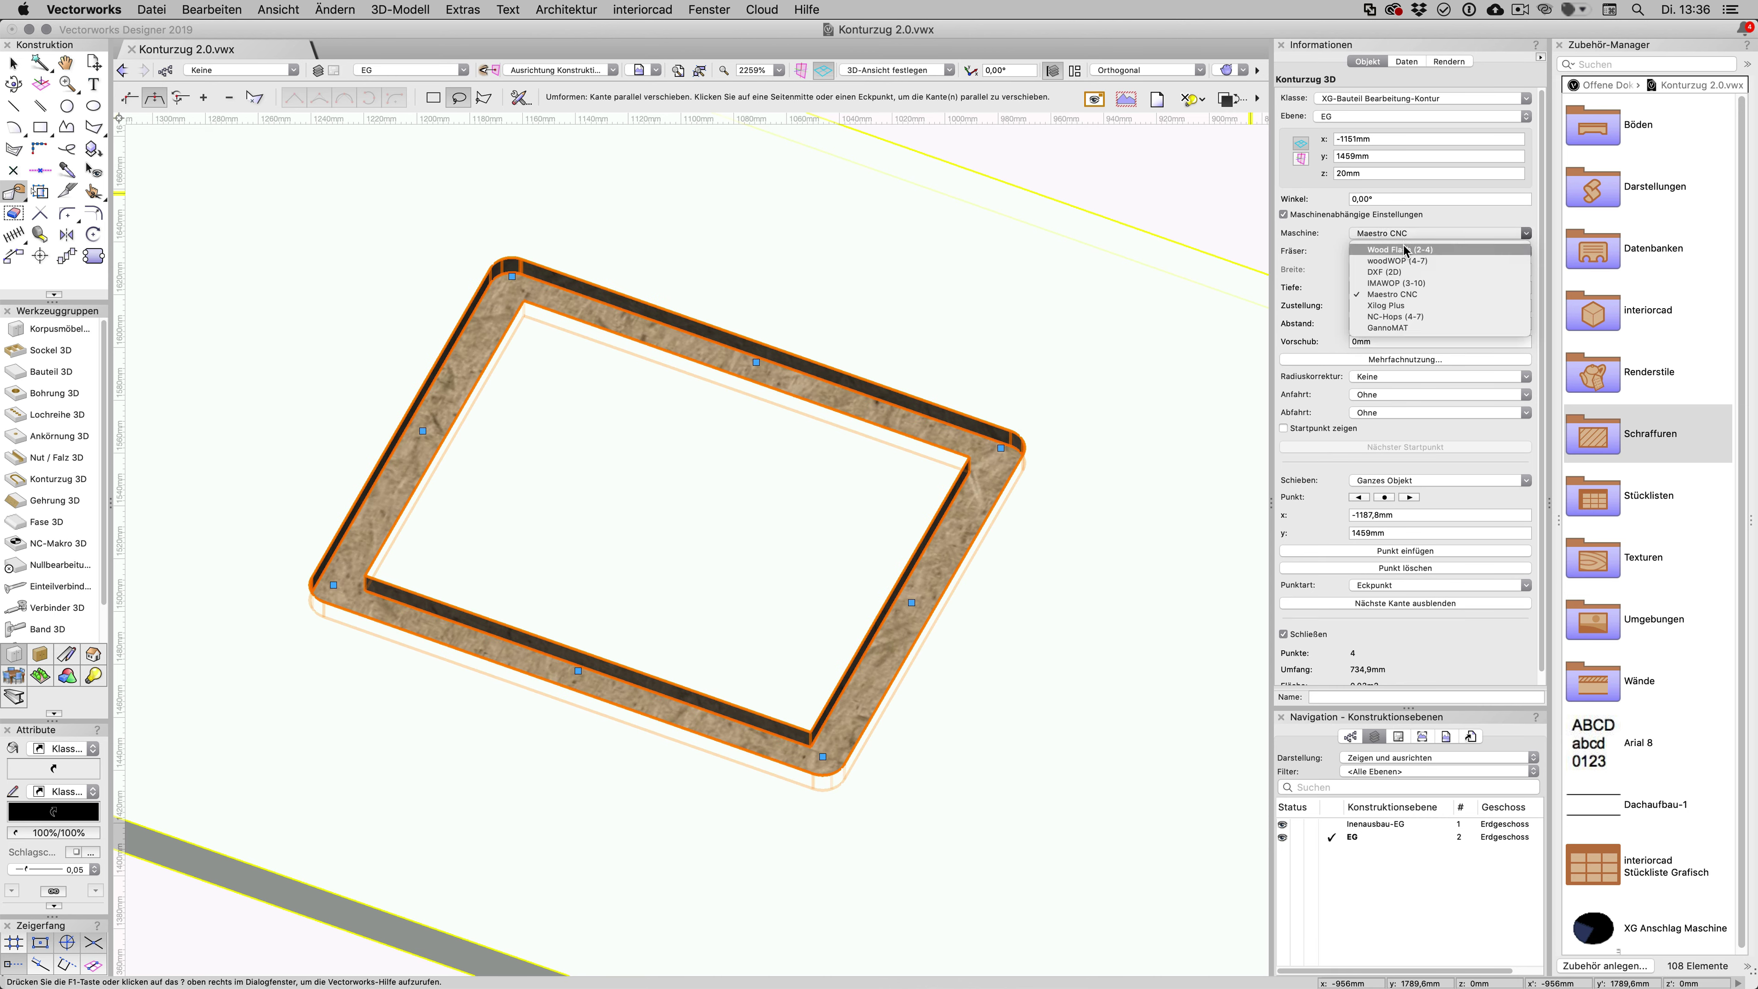
click(1405, 251)
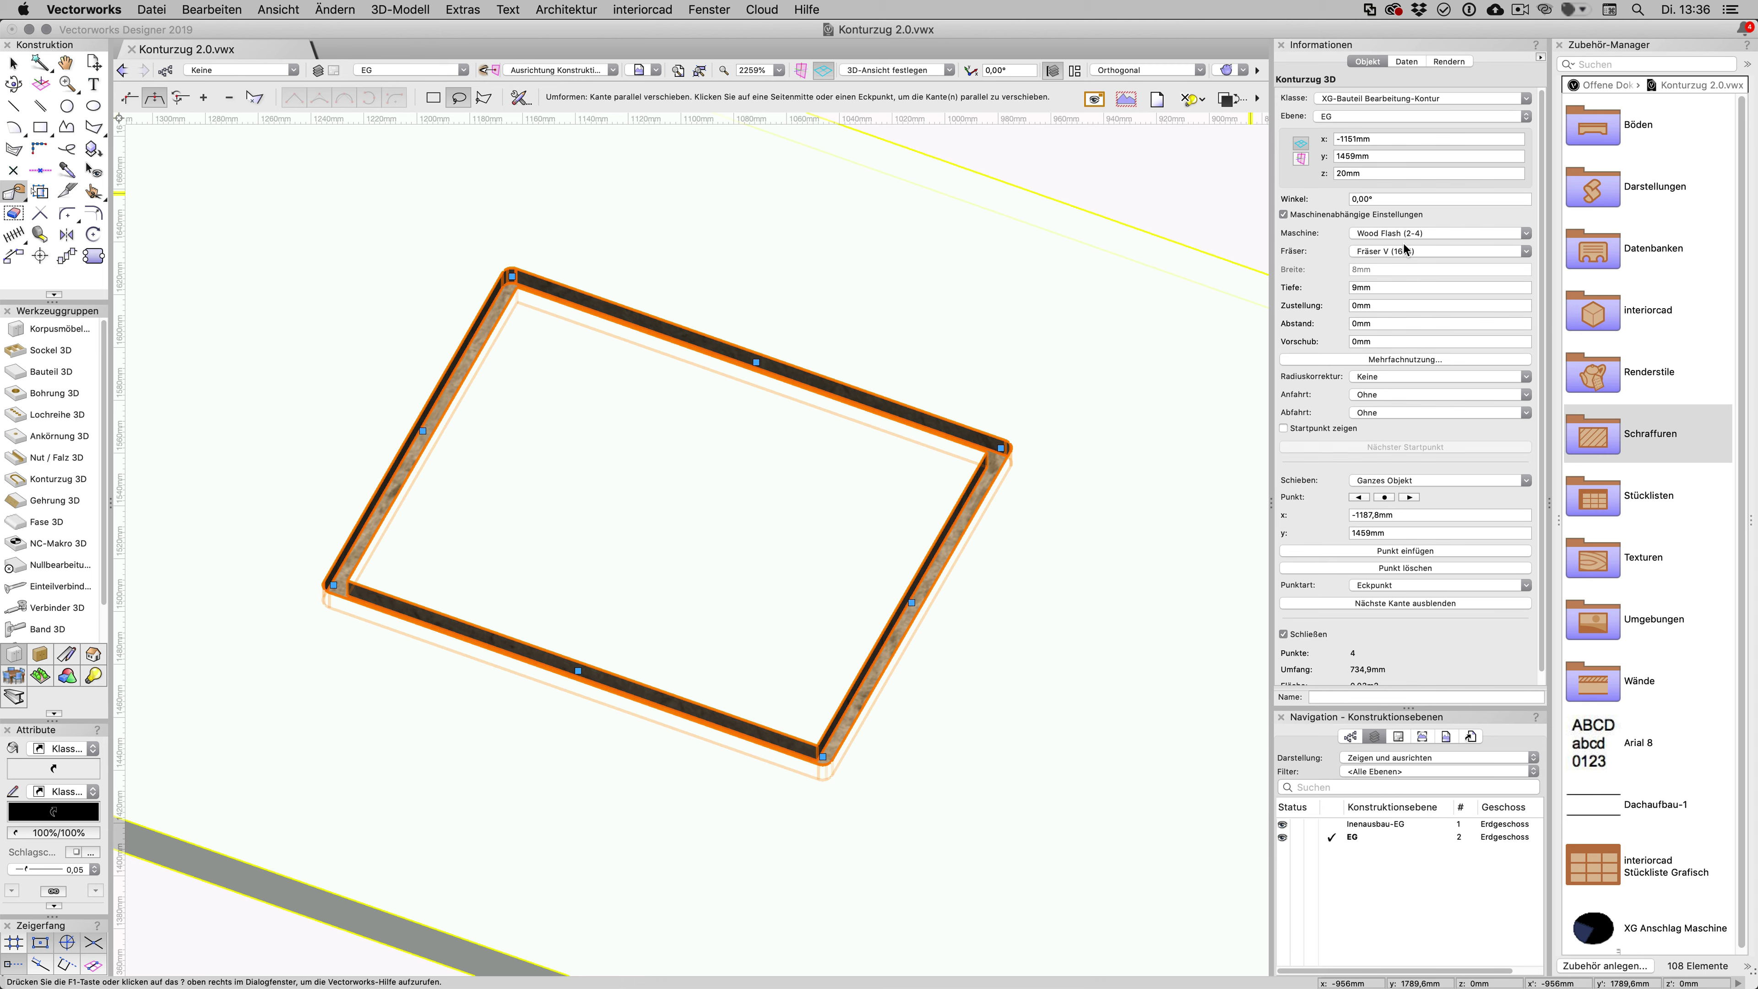
click(40, 126)
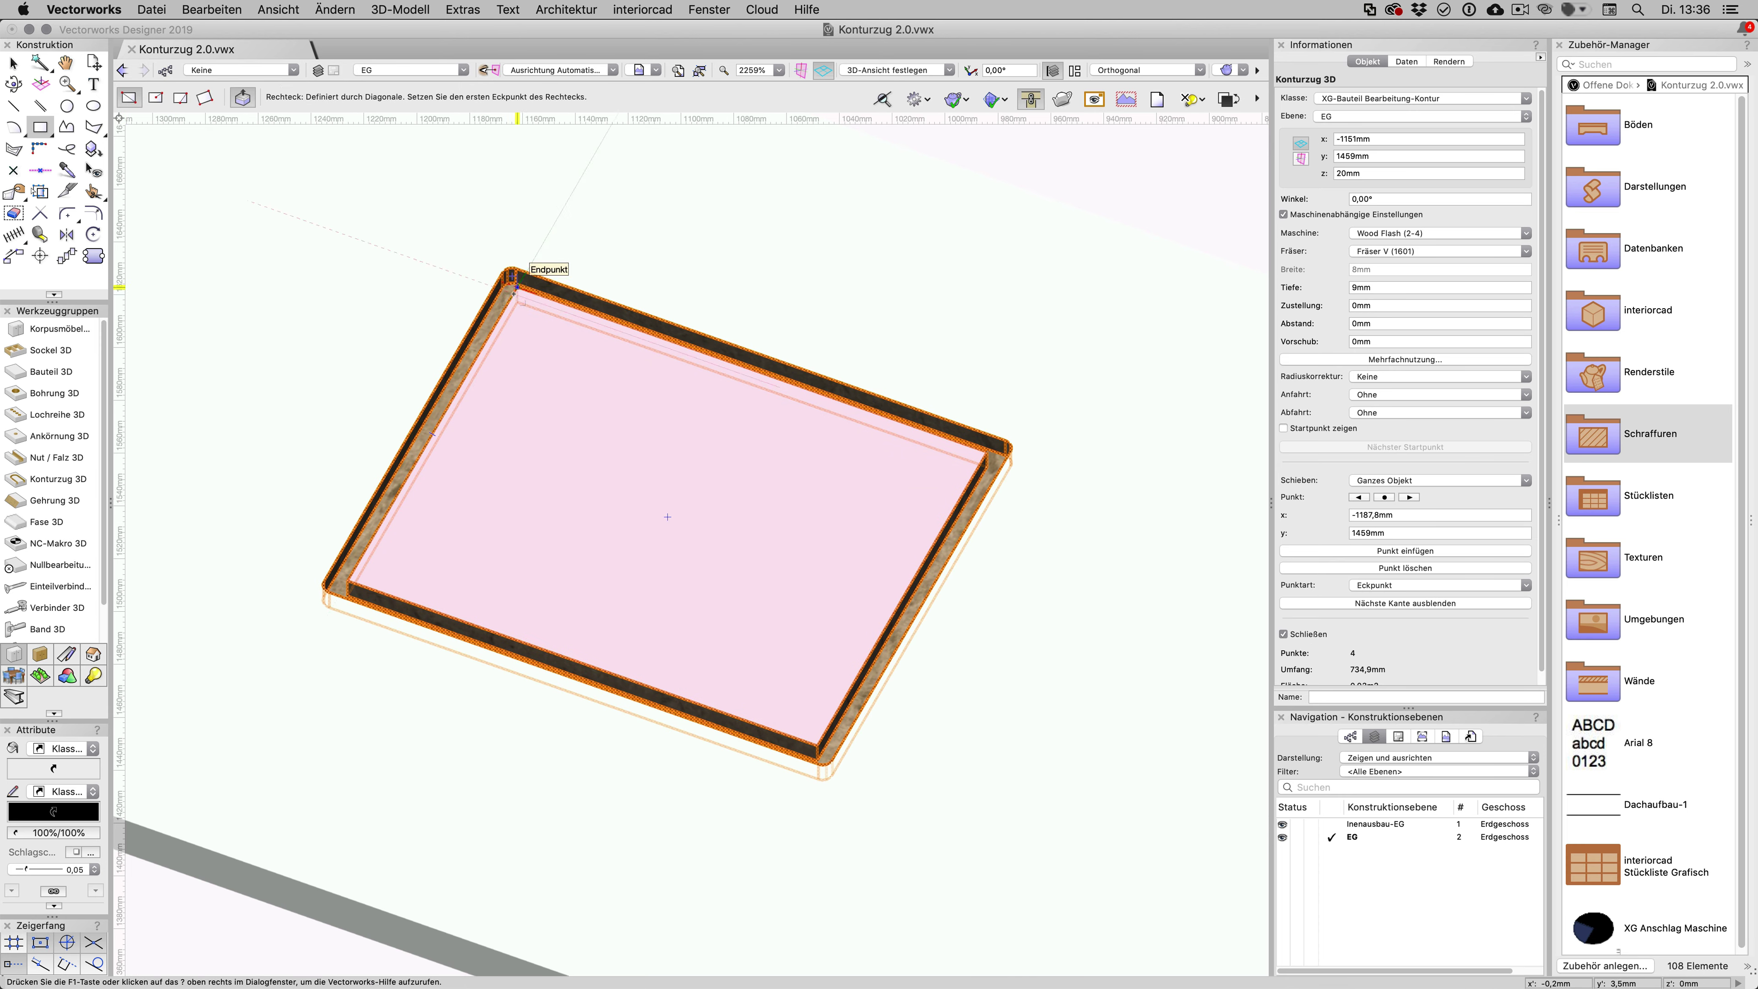
Step: Draw a 195 × 156,4 mm rectangle at the frame corners and make it a 20mm-deep Konturzug 3D
click(513, 276)
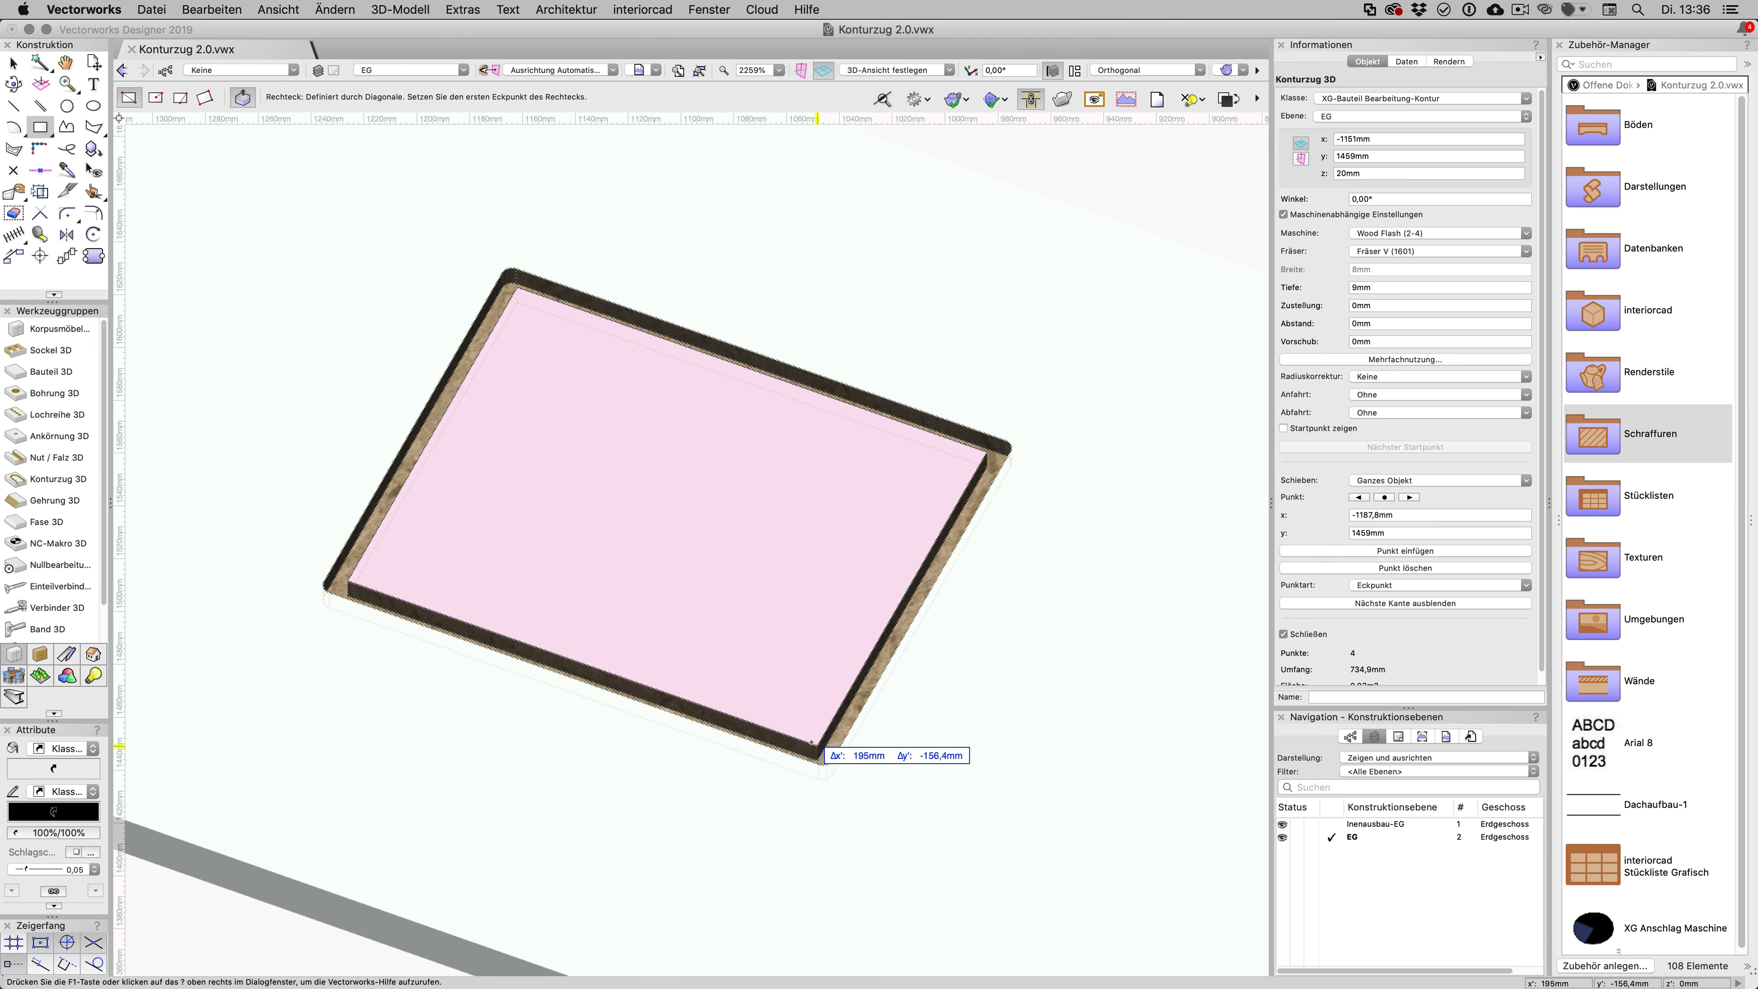
click(814, 745)
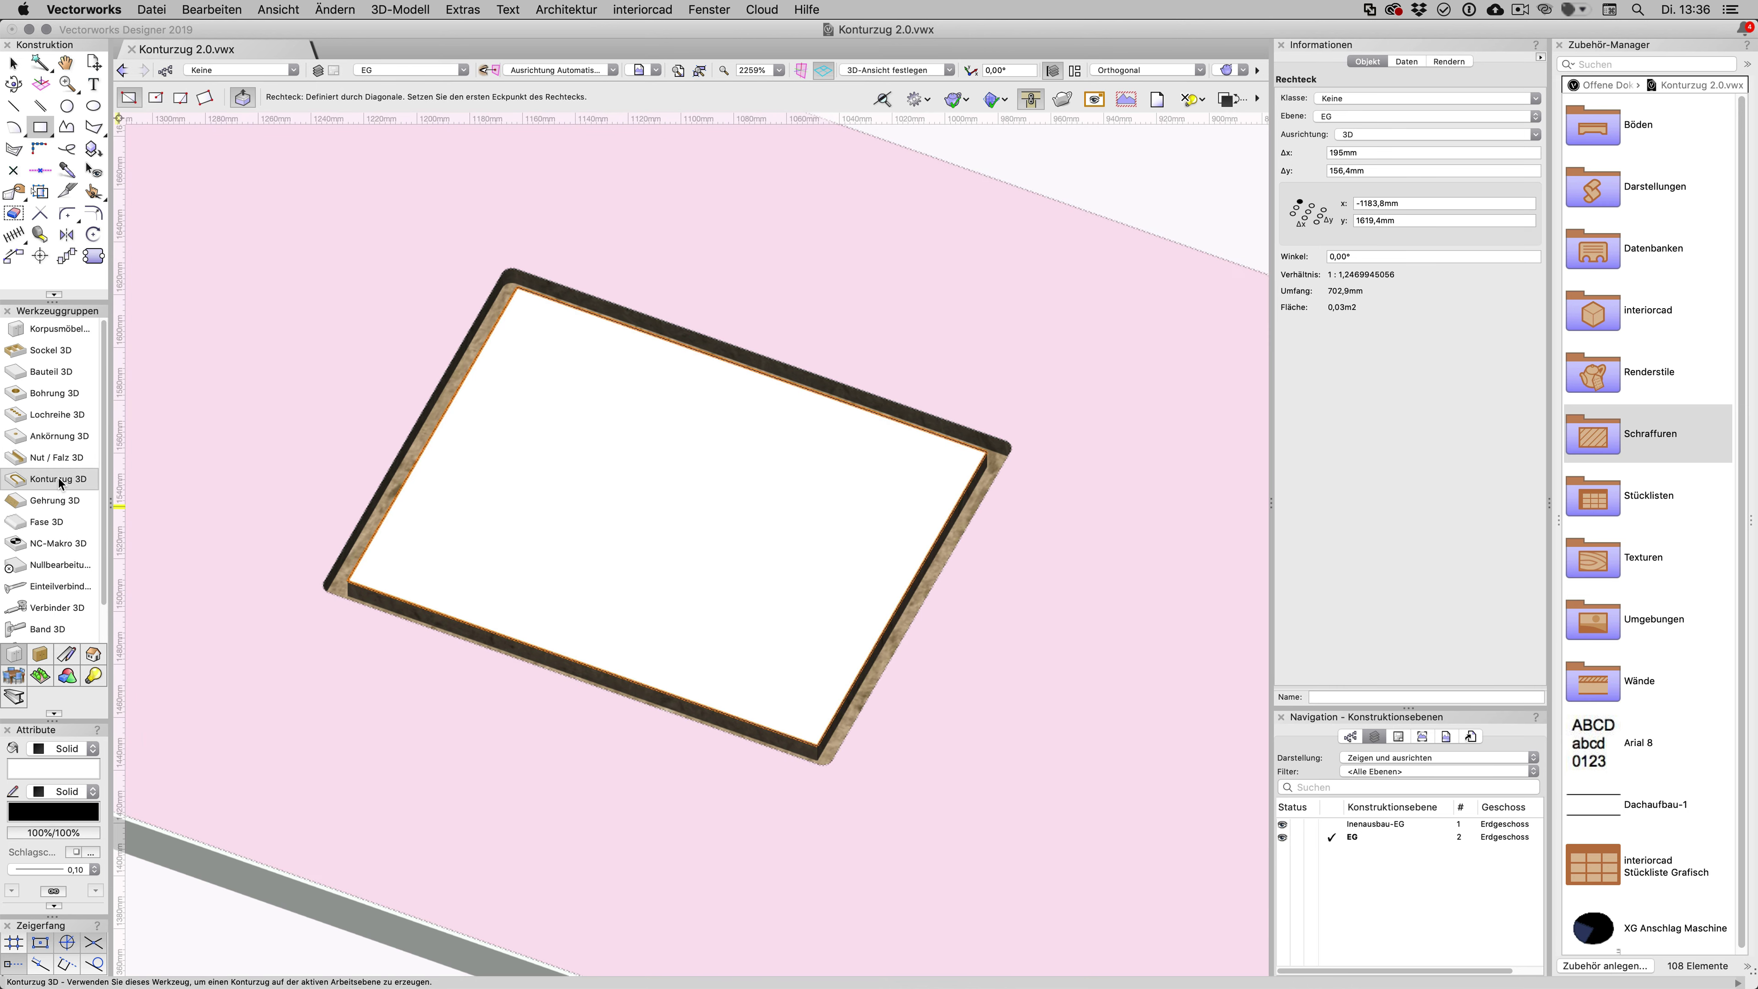
click(57, 478)
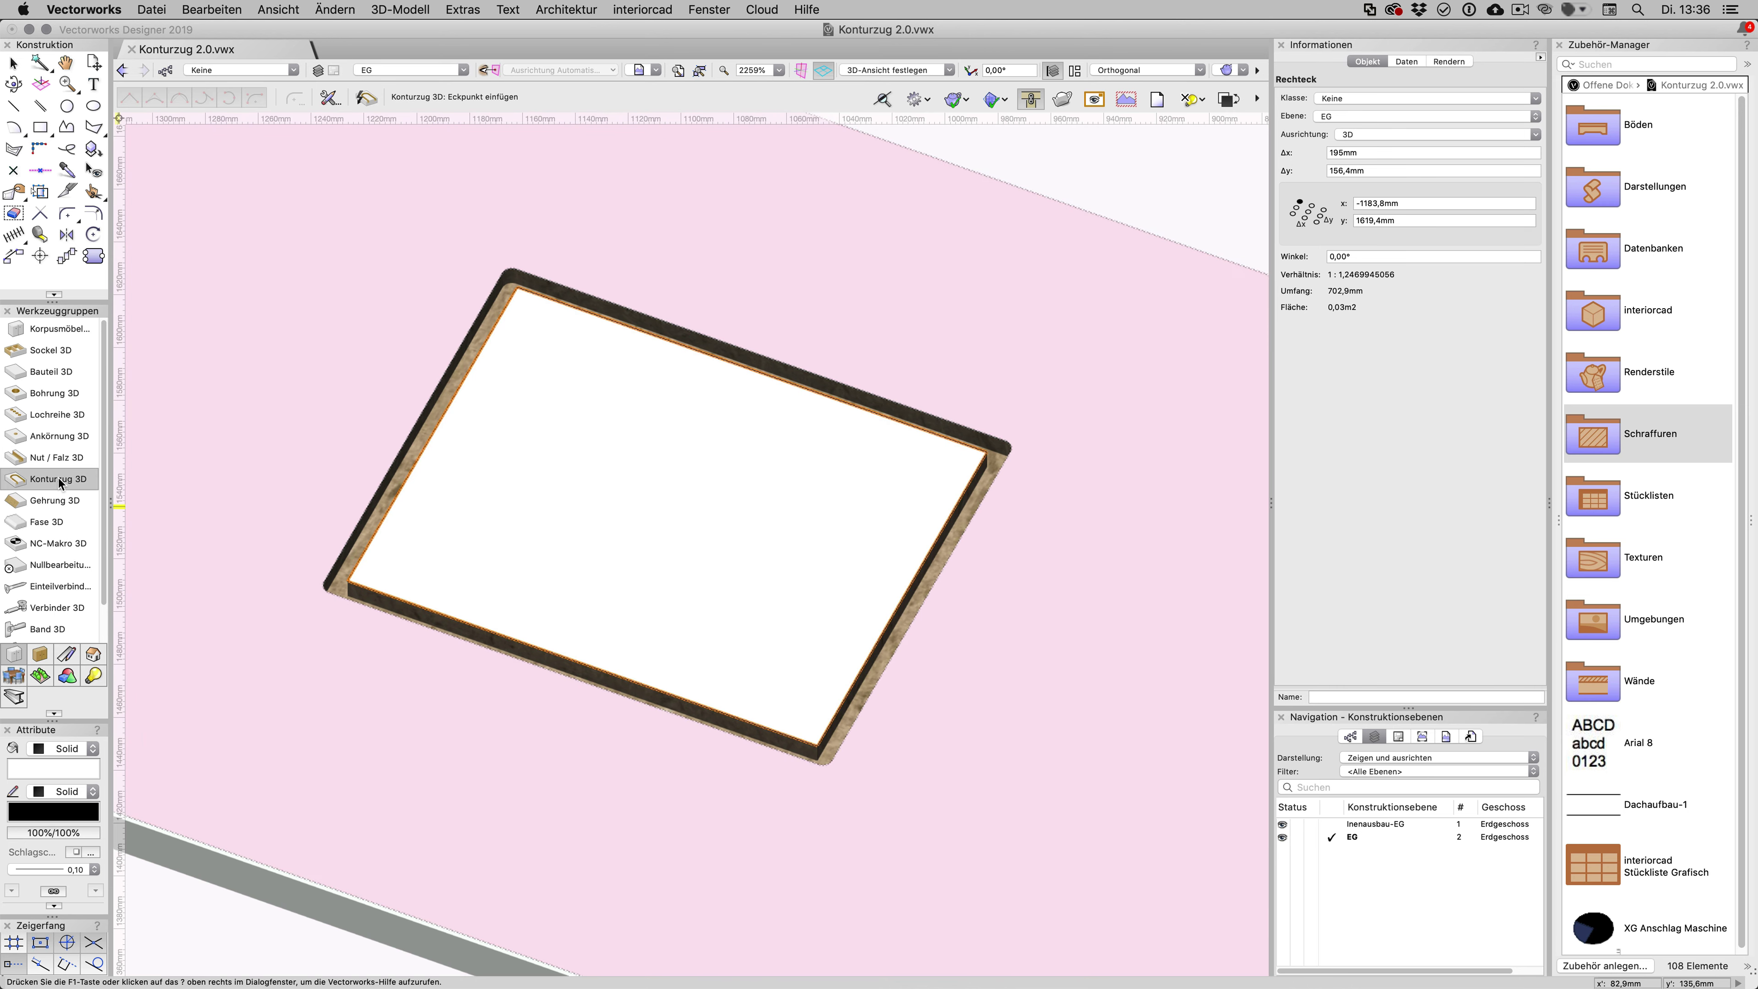
click(366, 98)
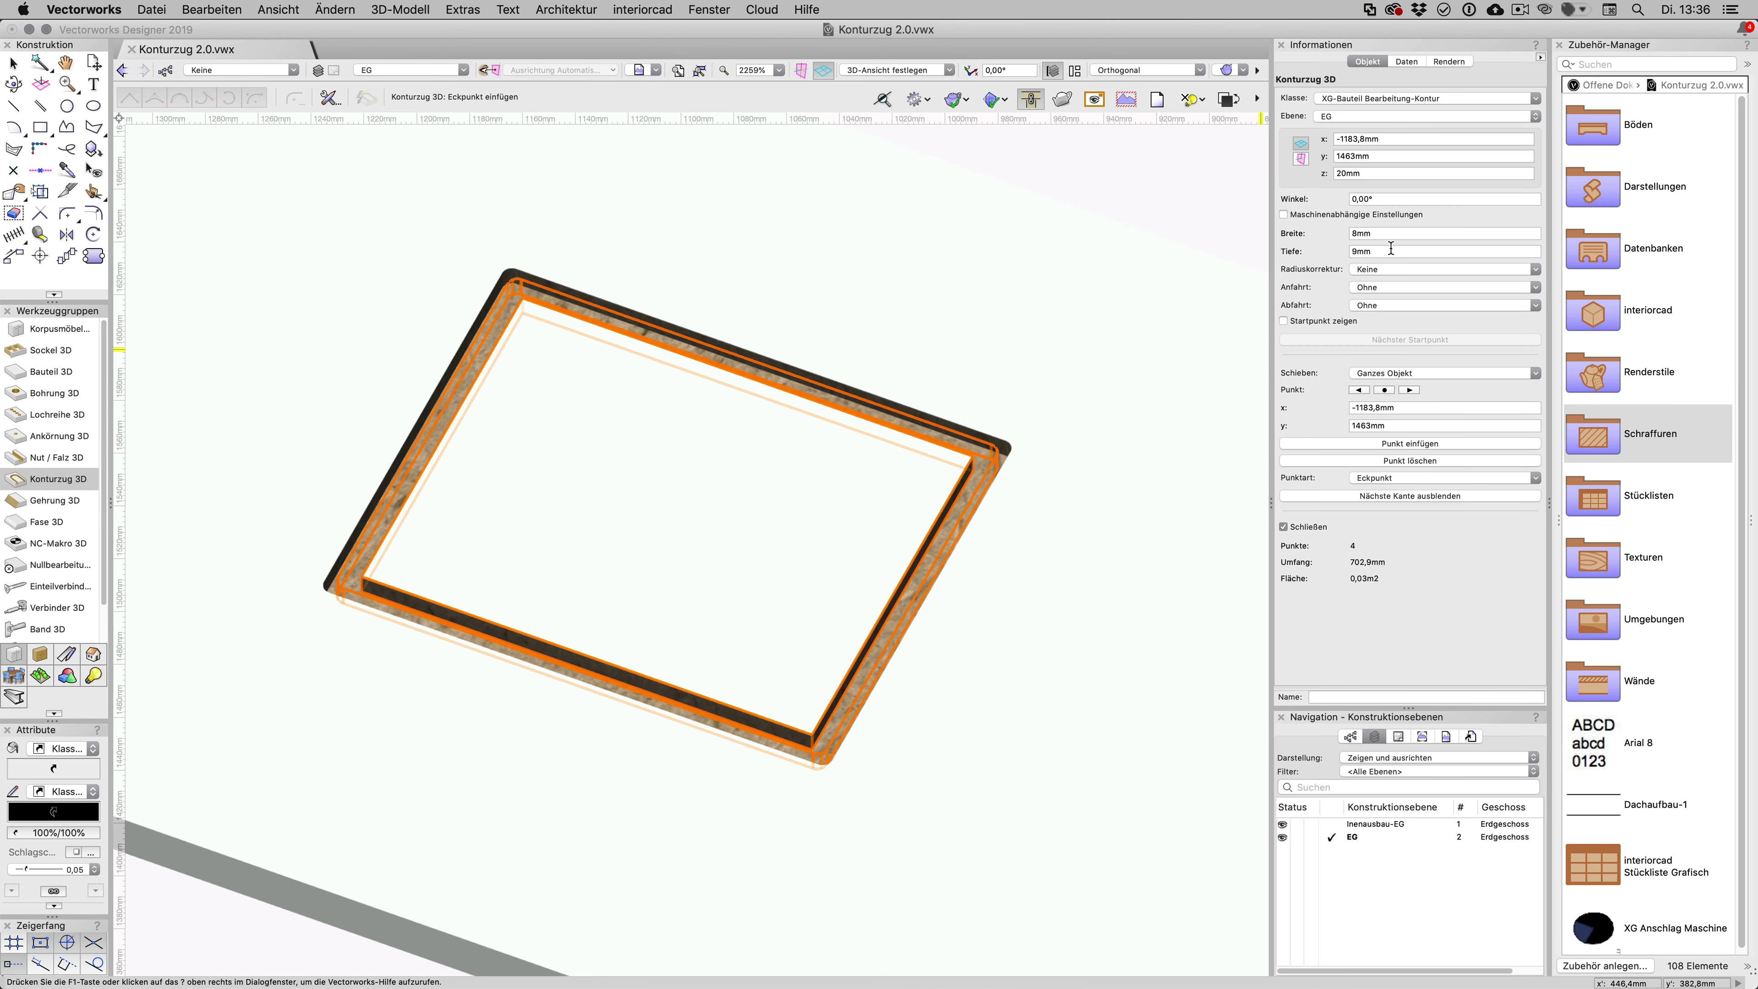
double_click(1391, 248)
text(20)
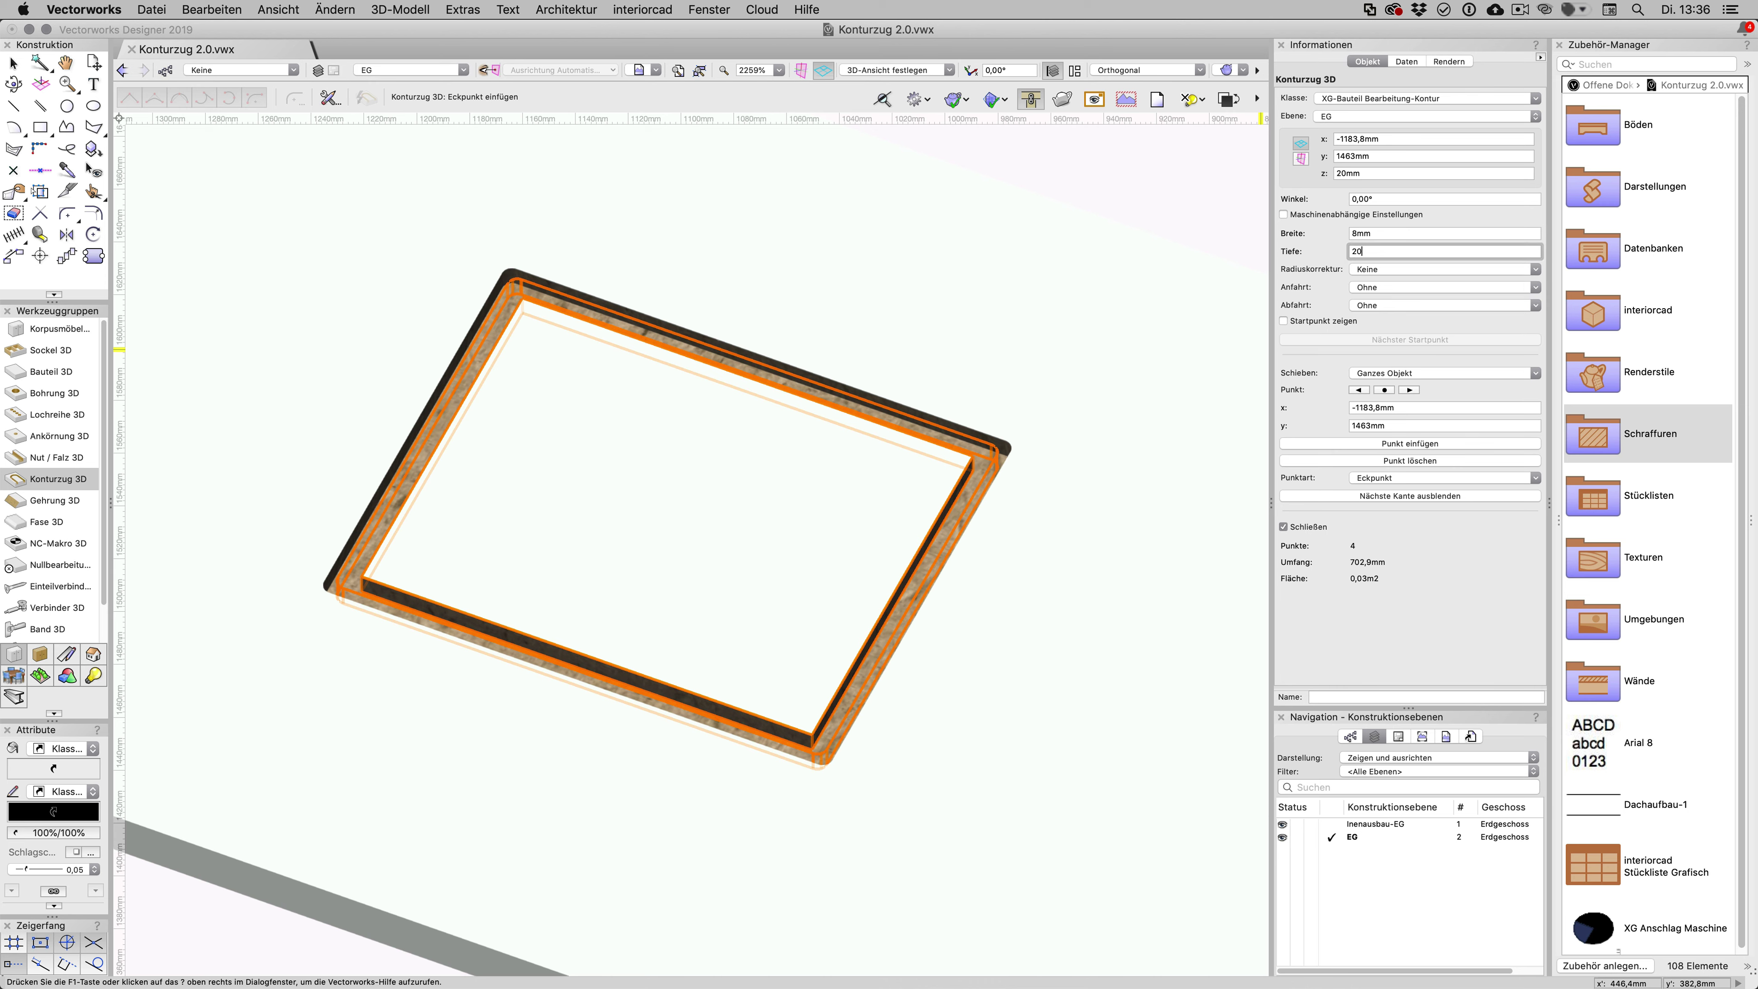
key(Return)
key(Escape)
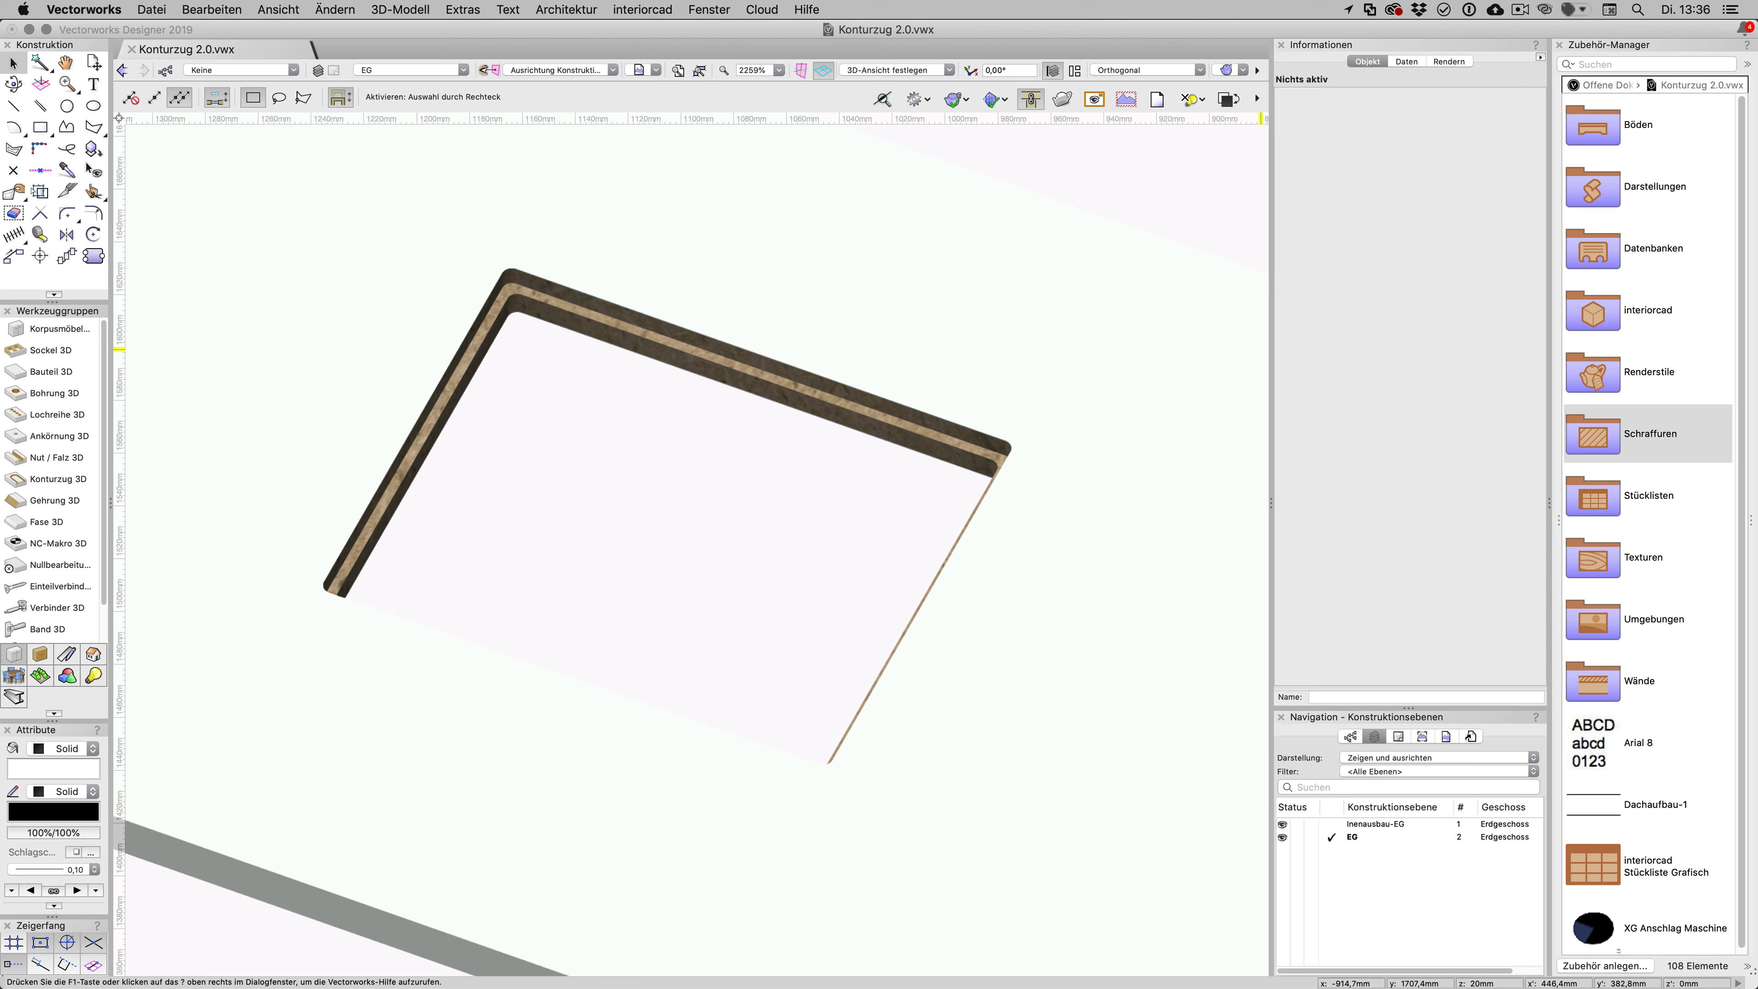
Step: Add a Mehrfachnutzung pass to the first contour with 7mm spacing and 20mm depth
double_click(901, 461)
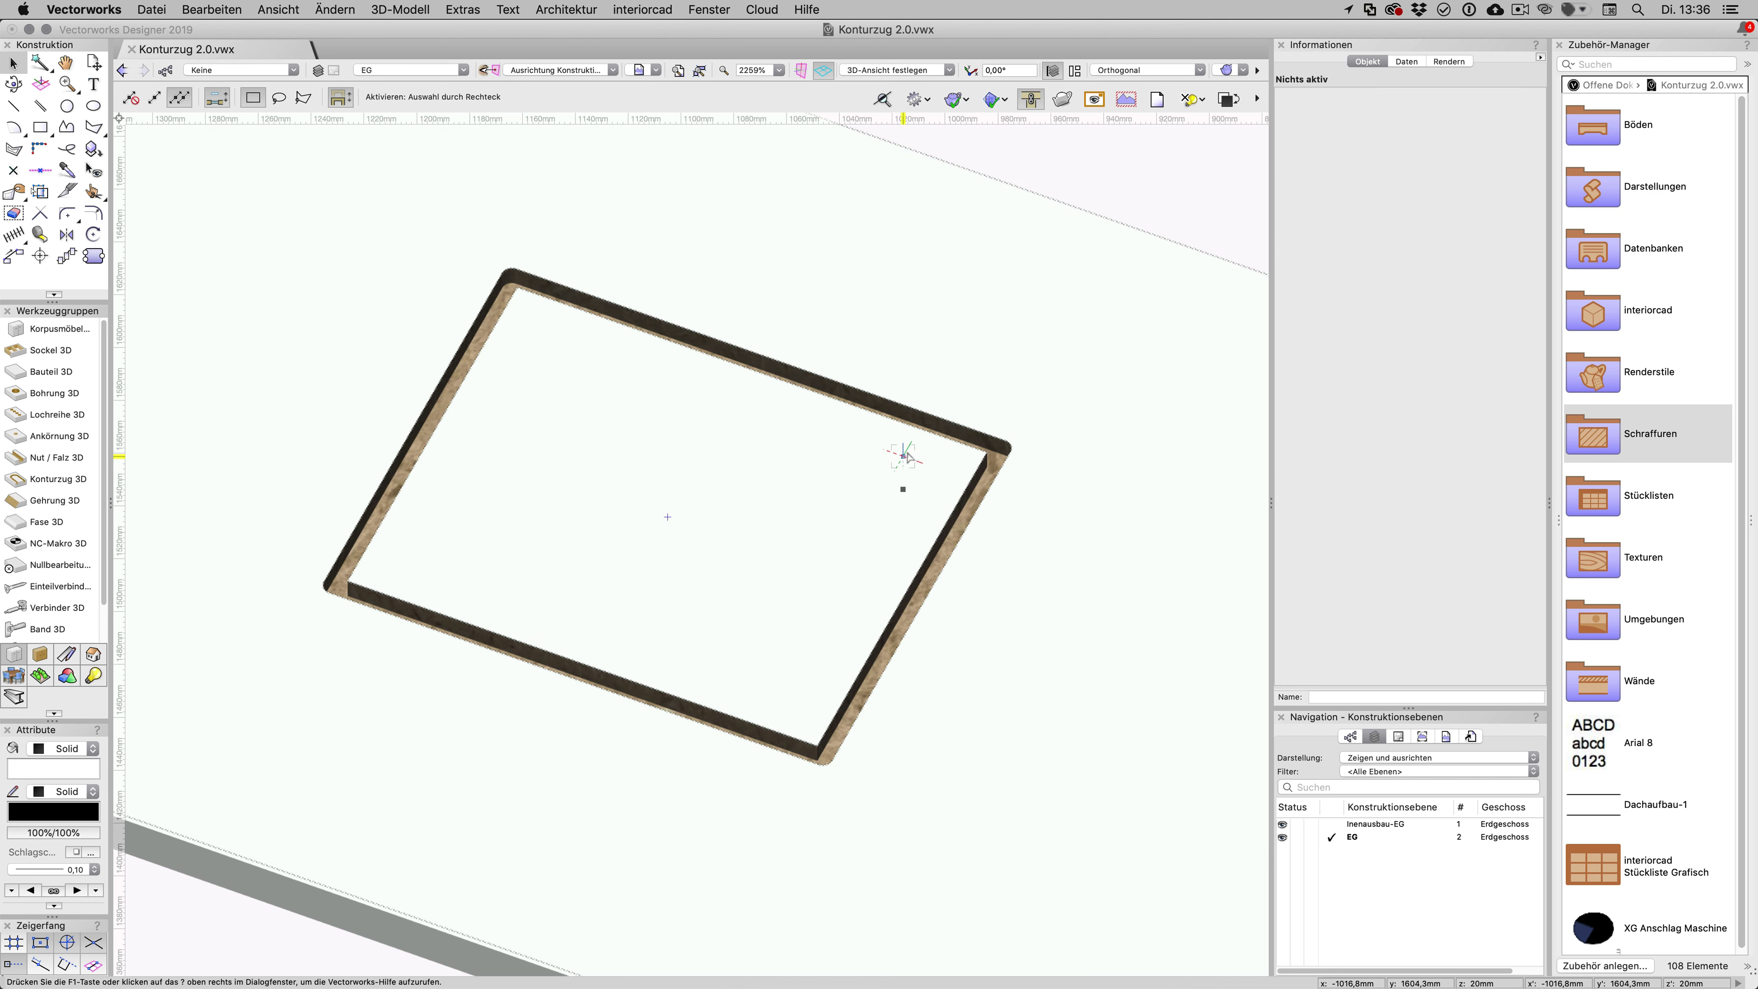
click(910, 424)
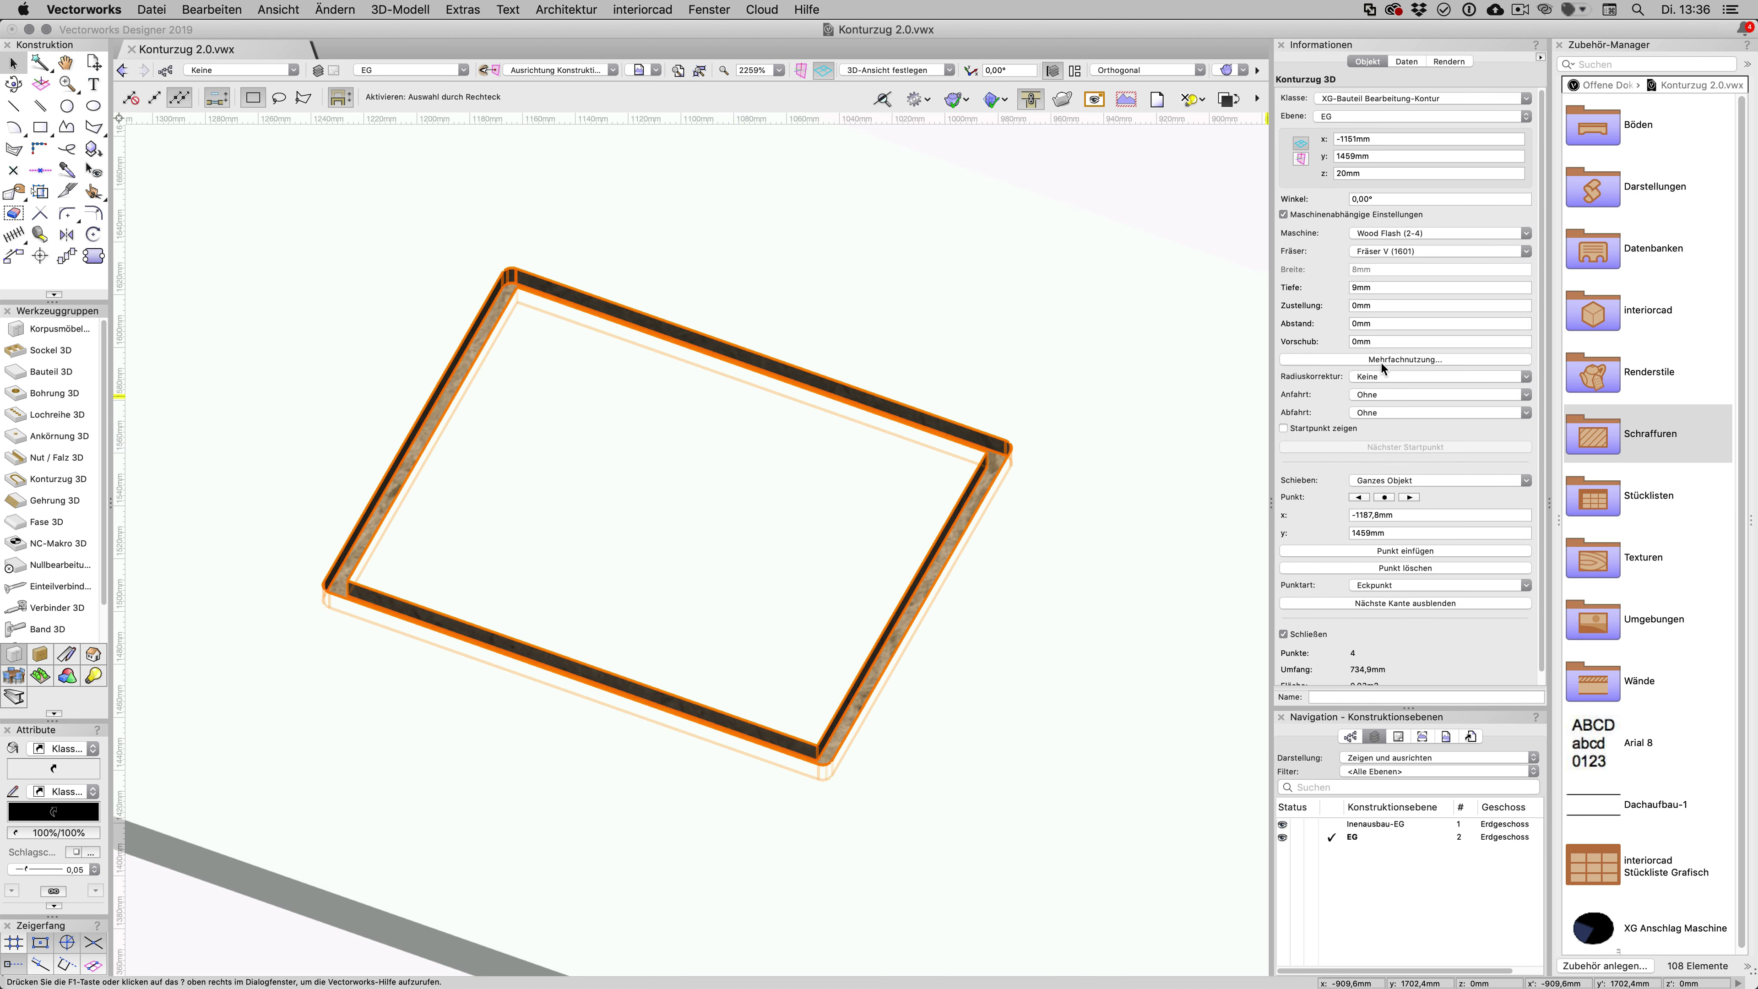
click(1395, 361)
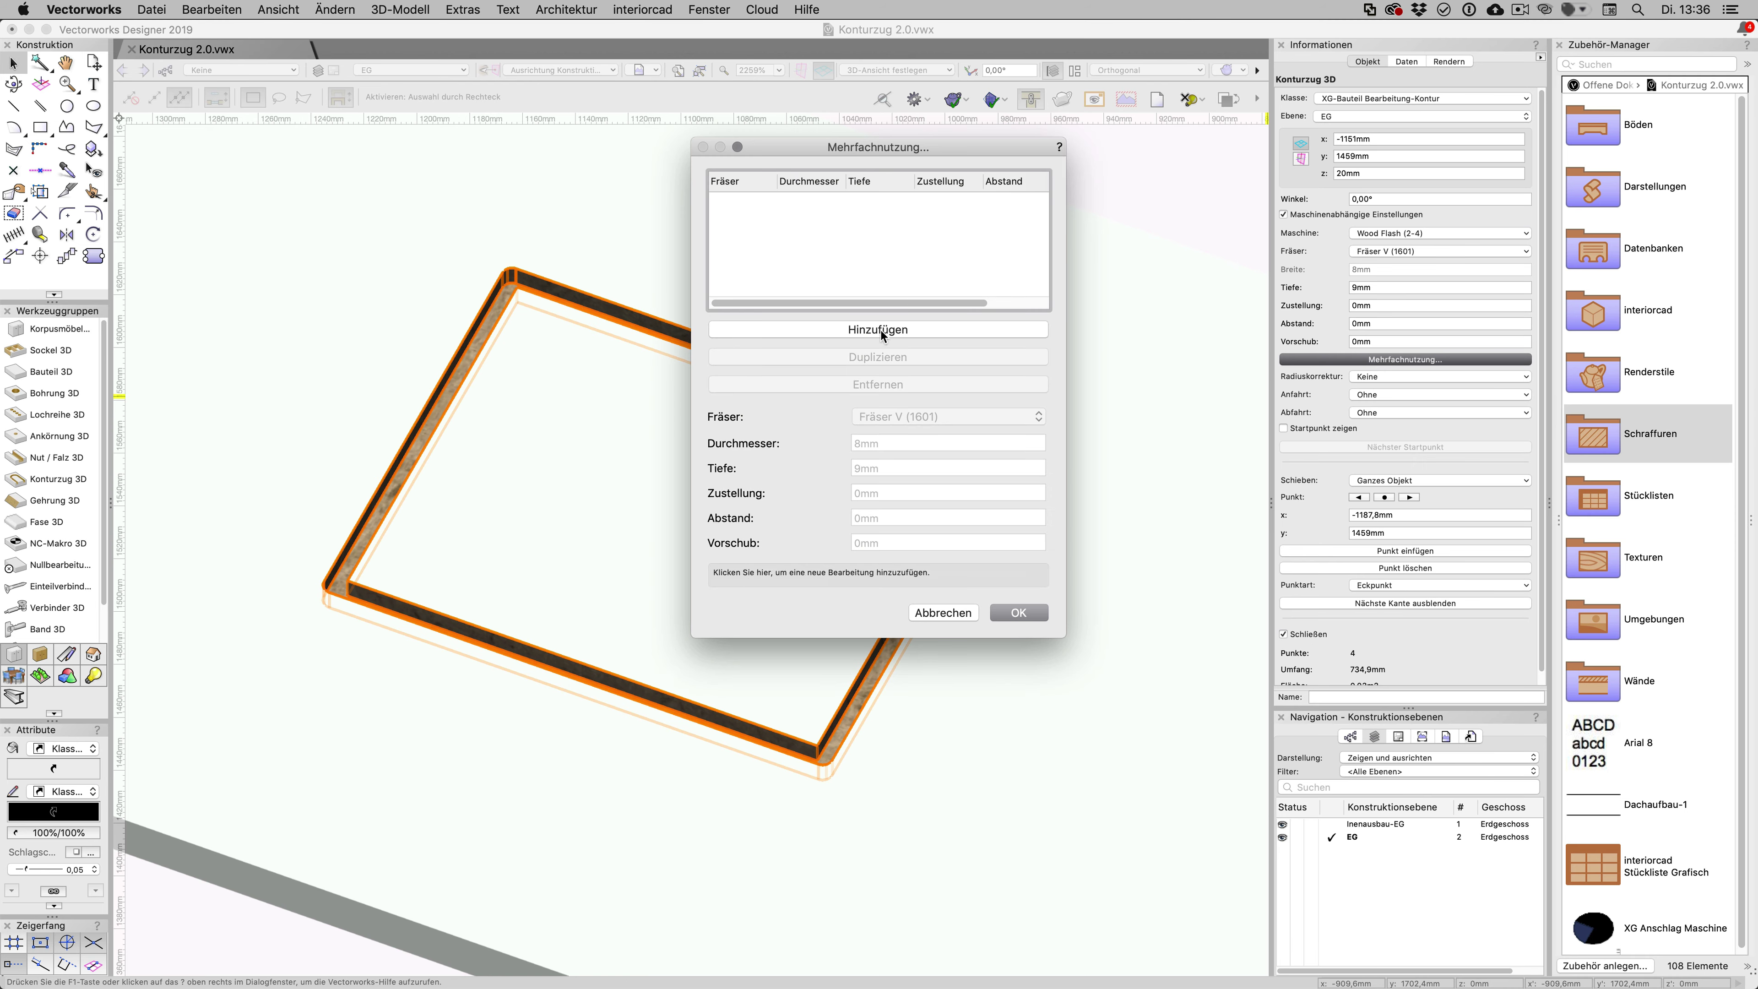
click(880, 329)
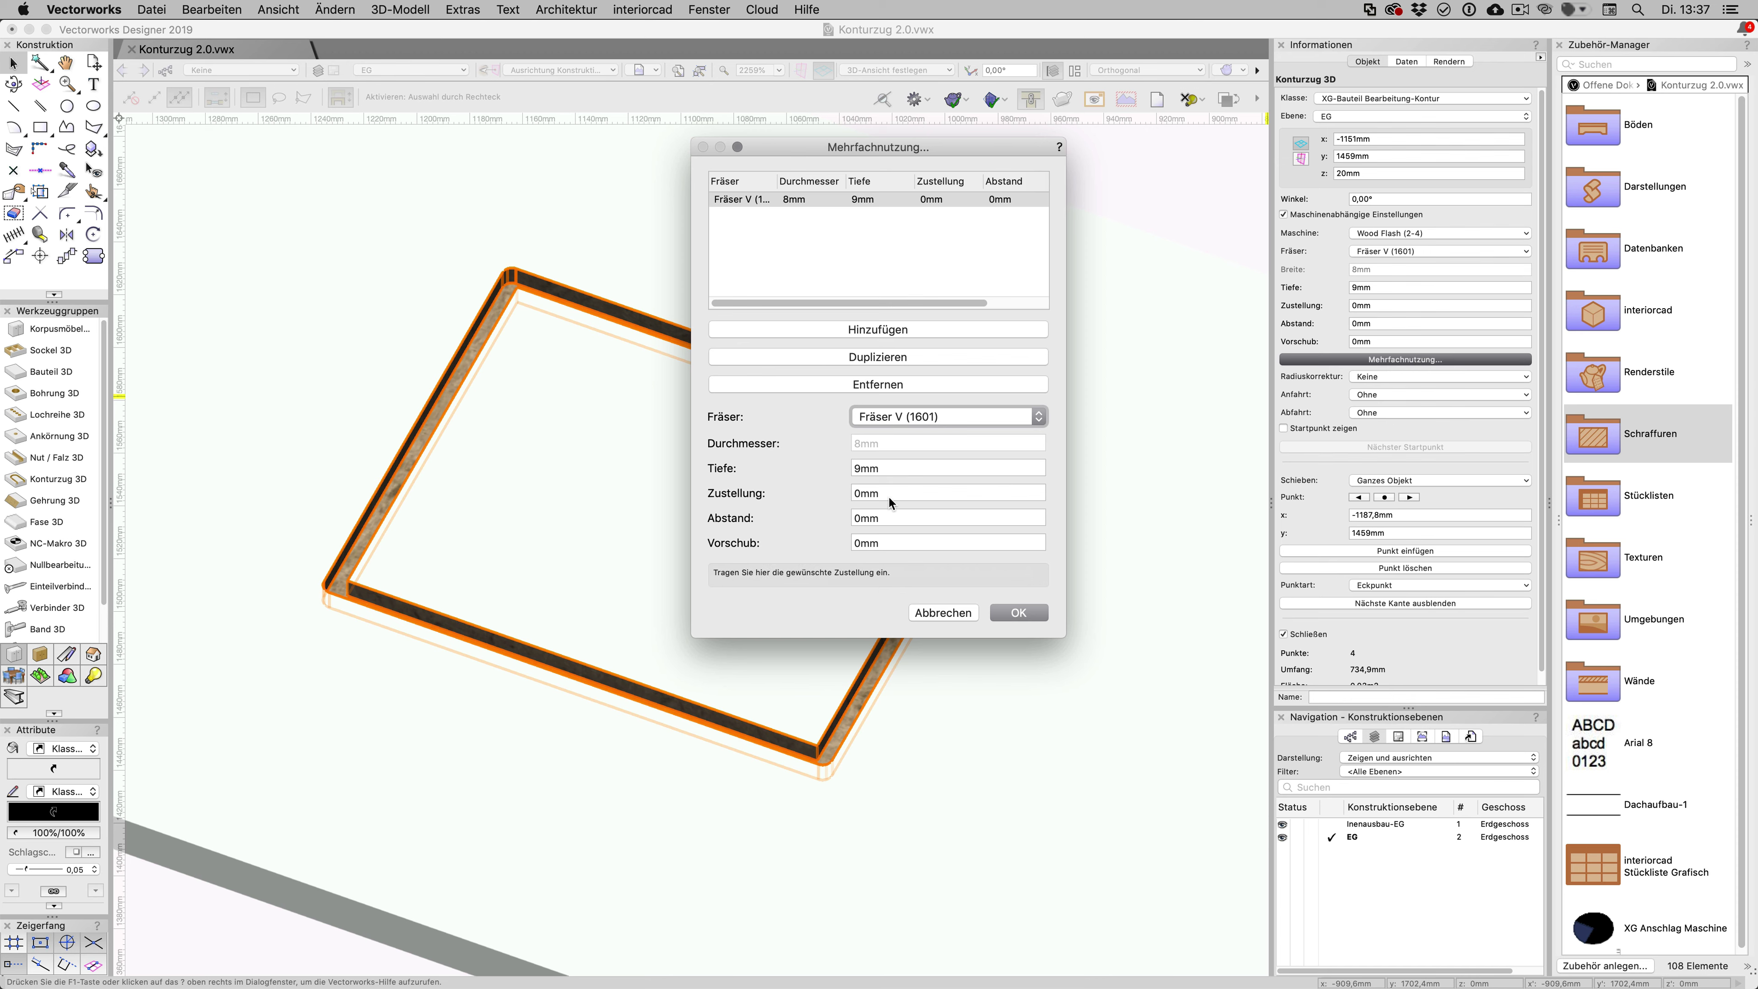
double_click(893, 521)
text(7)
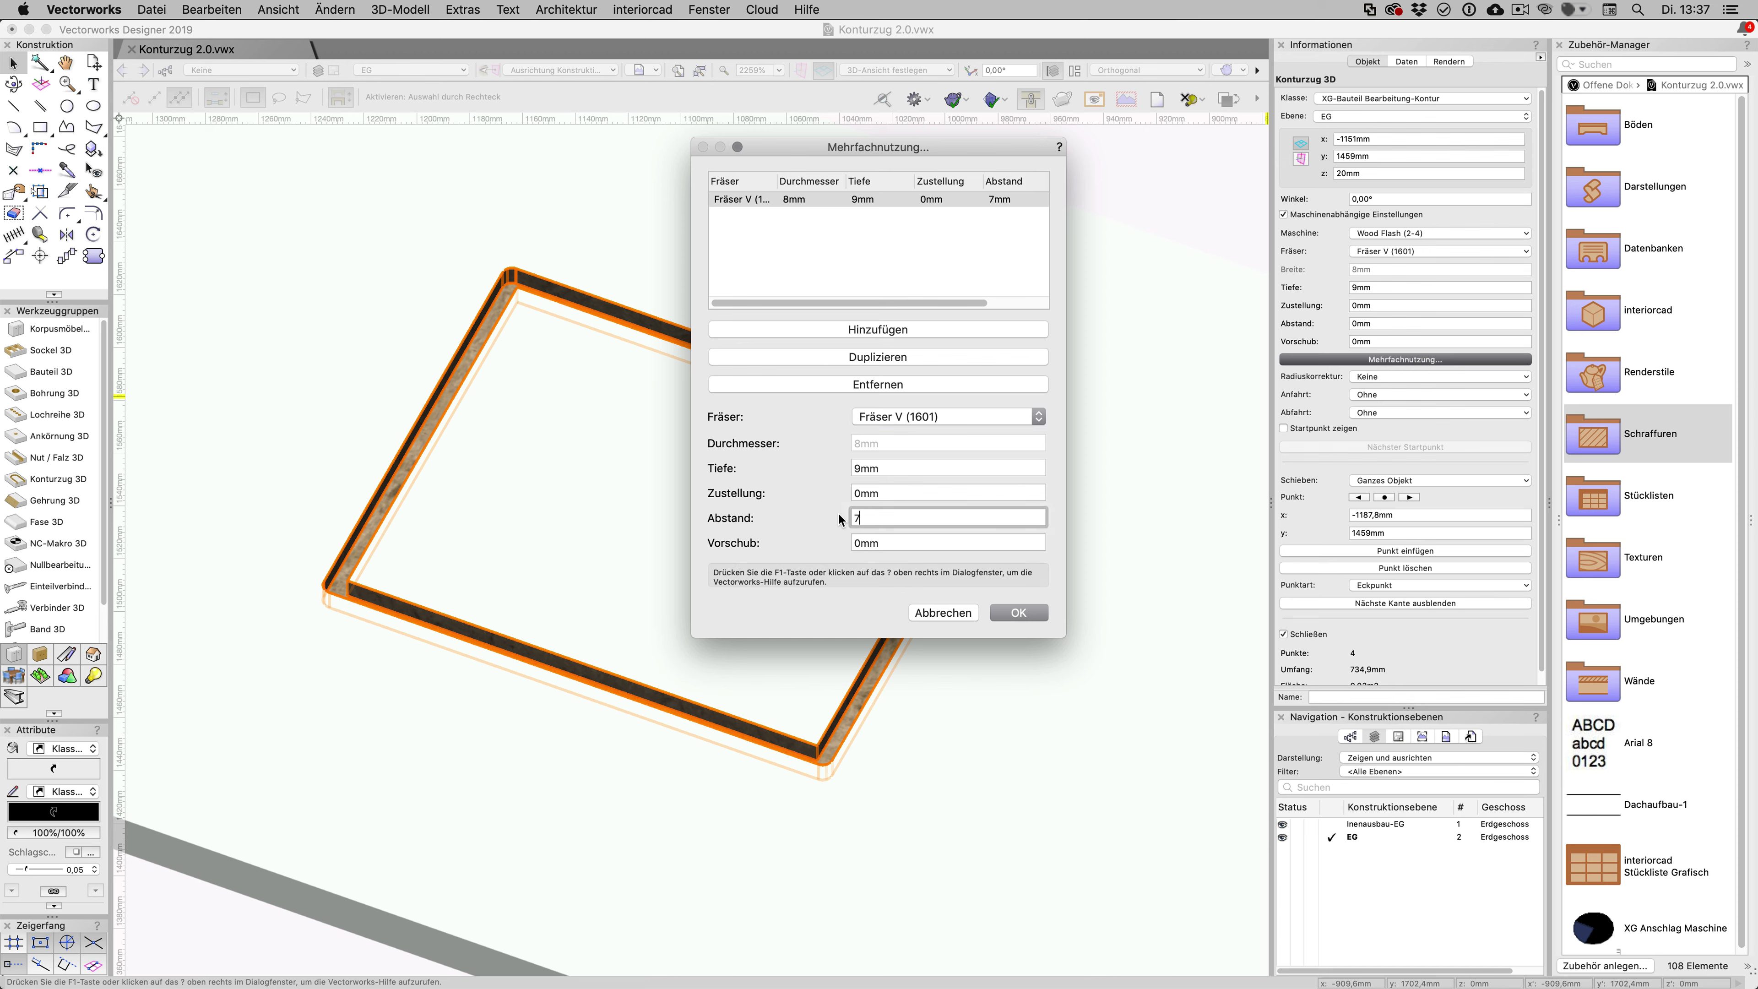
double_click(888, 465)
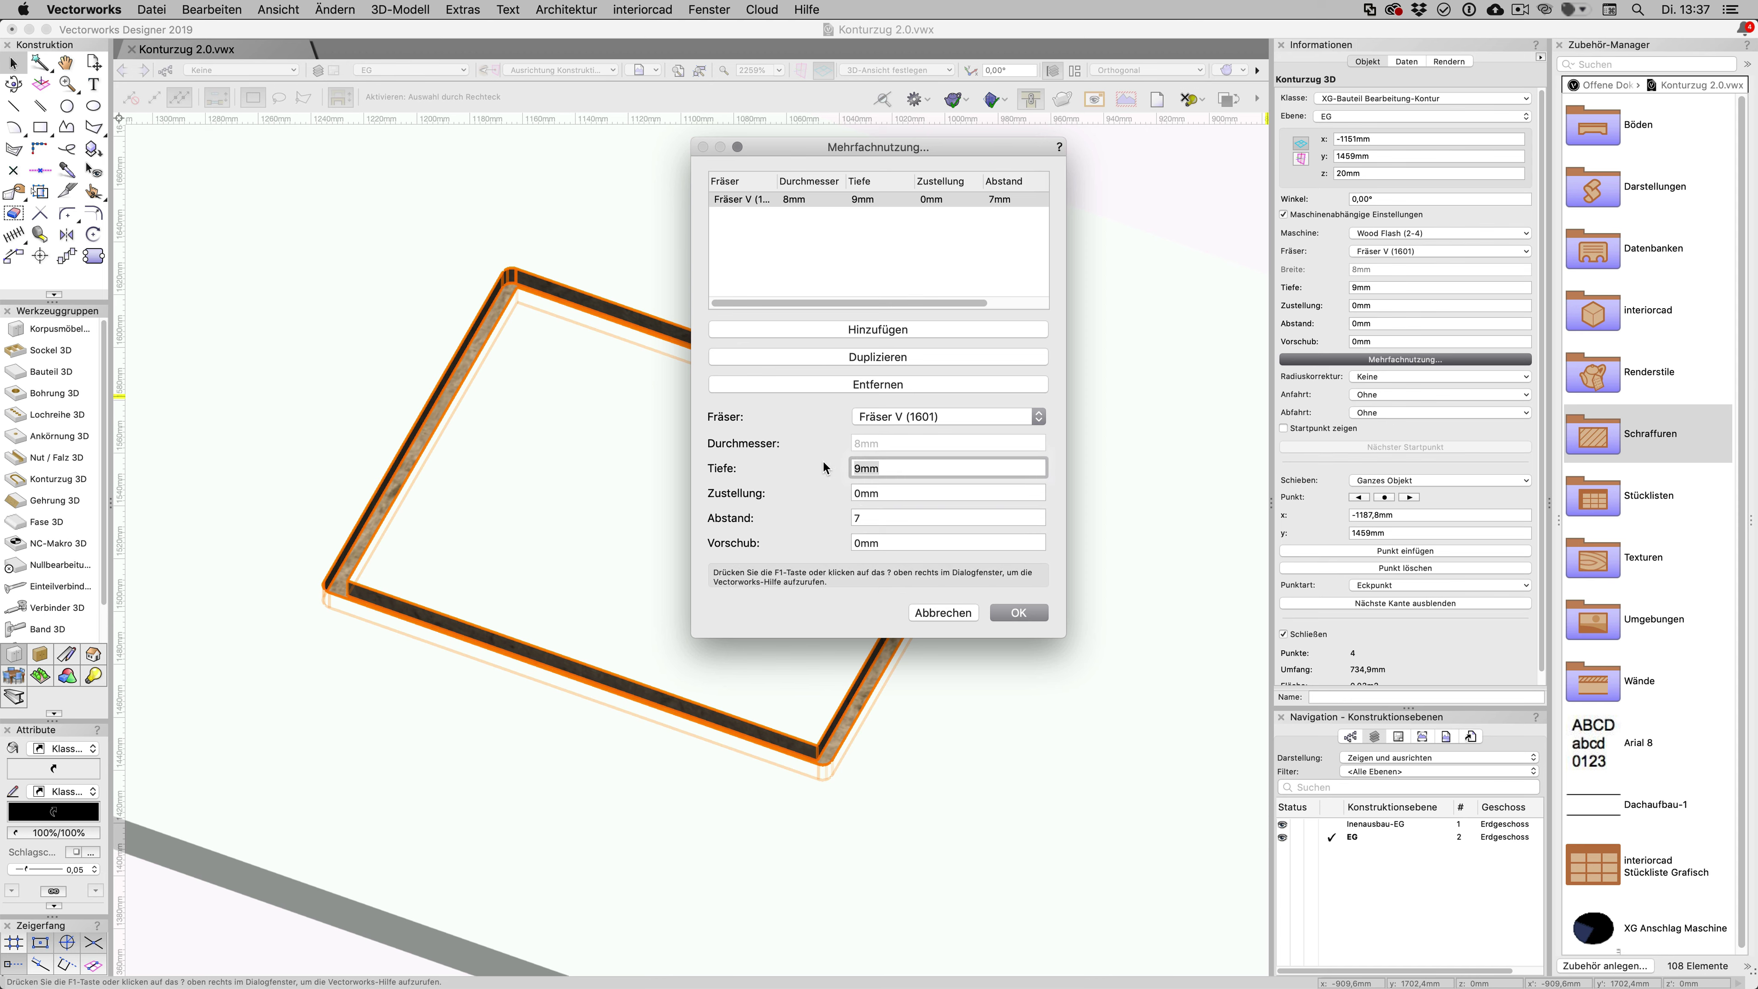
text(20)
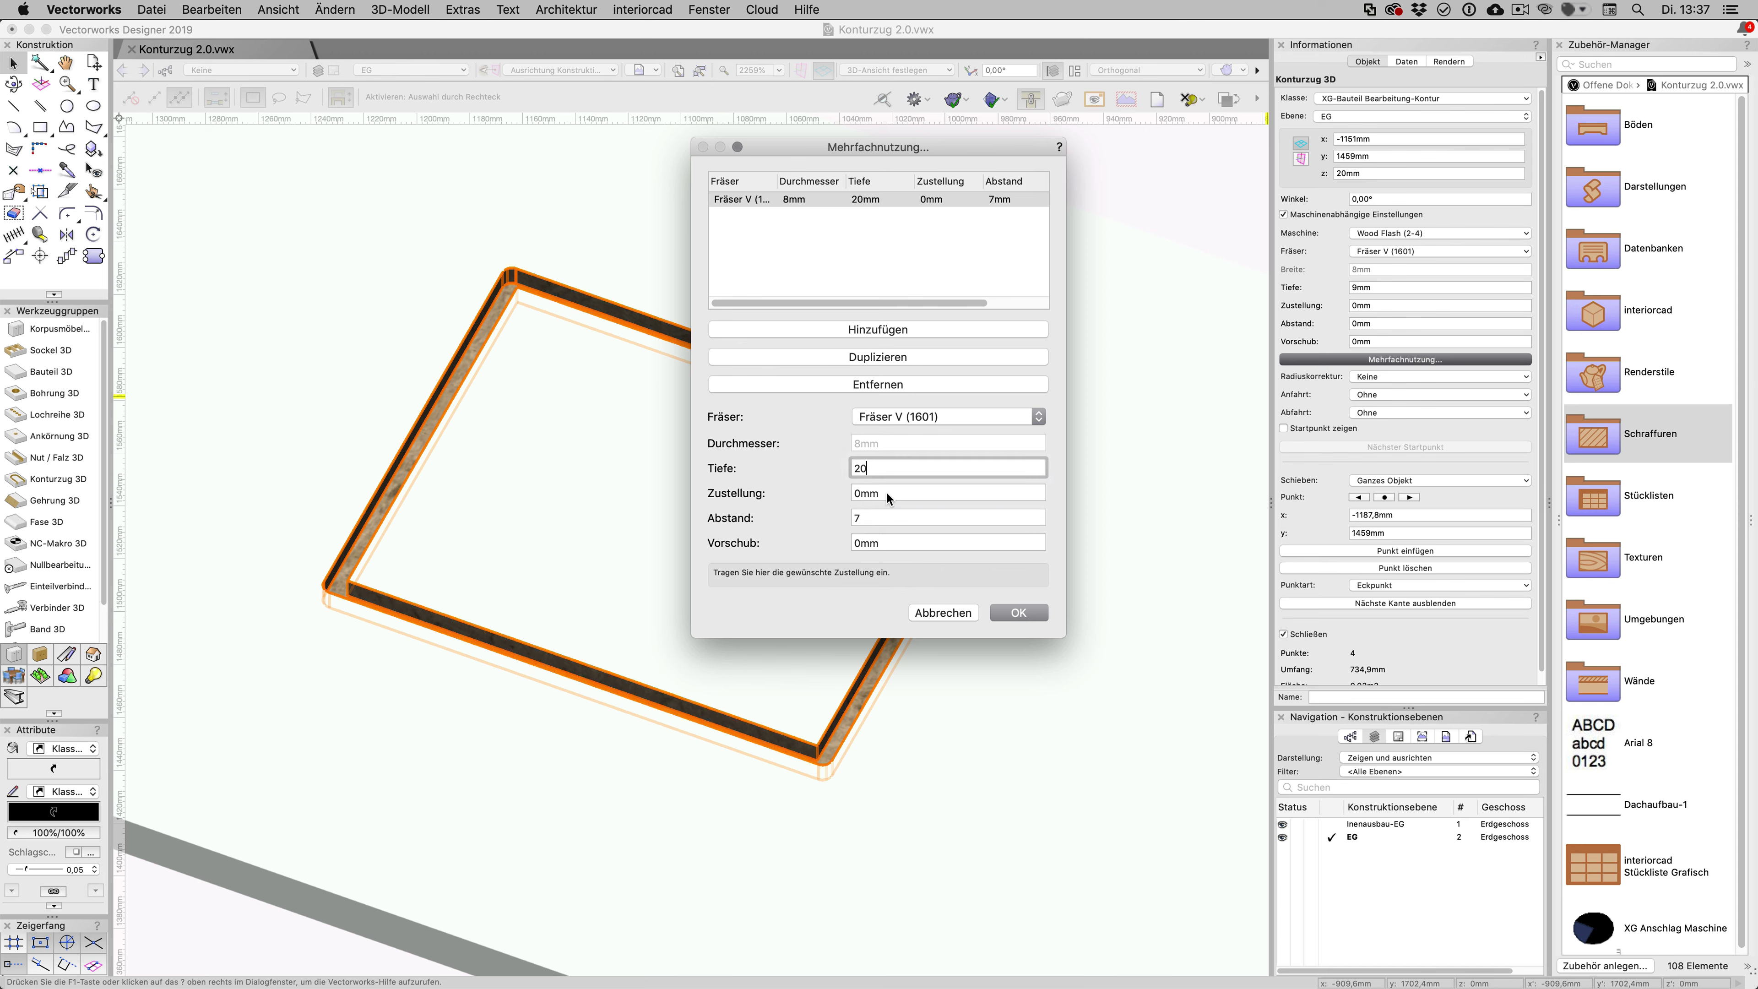
click(1009, 614)
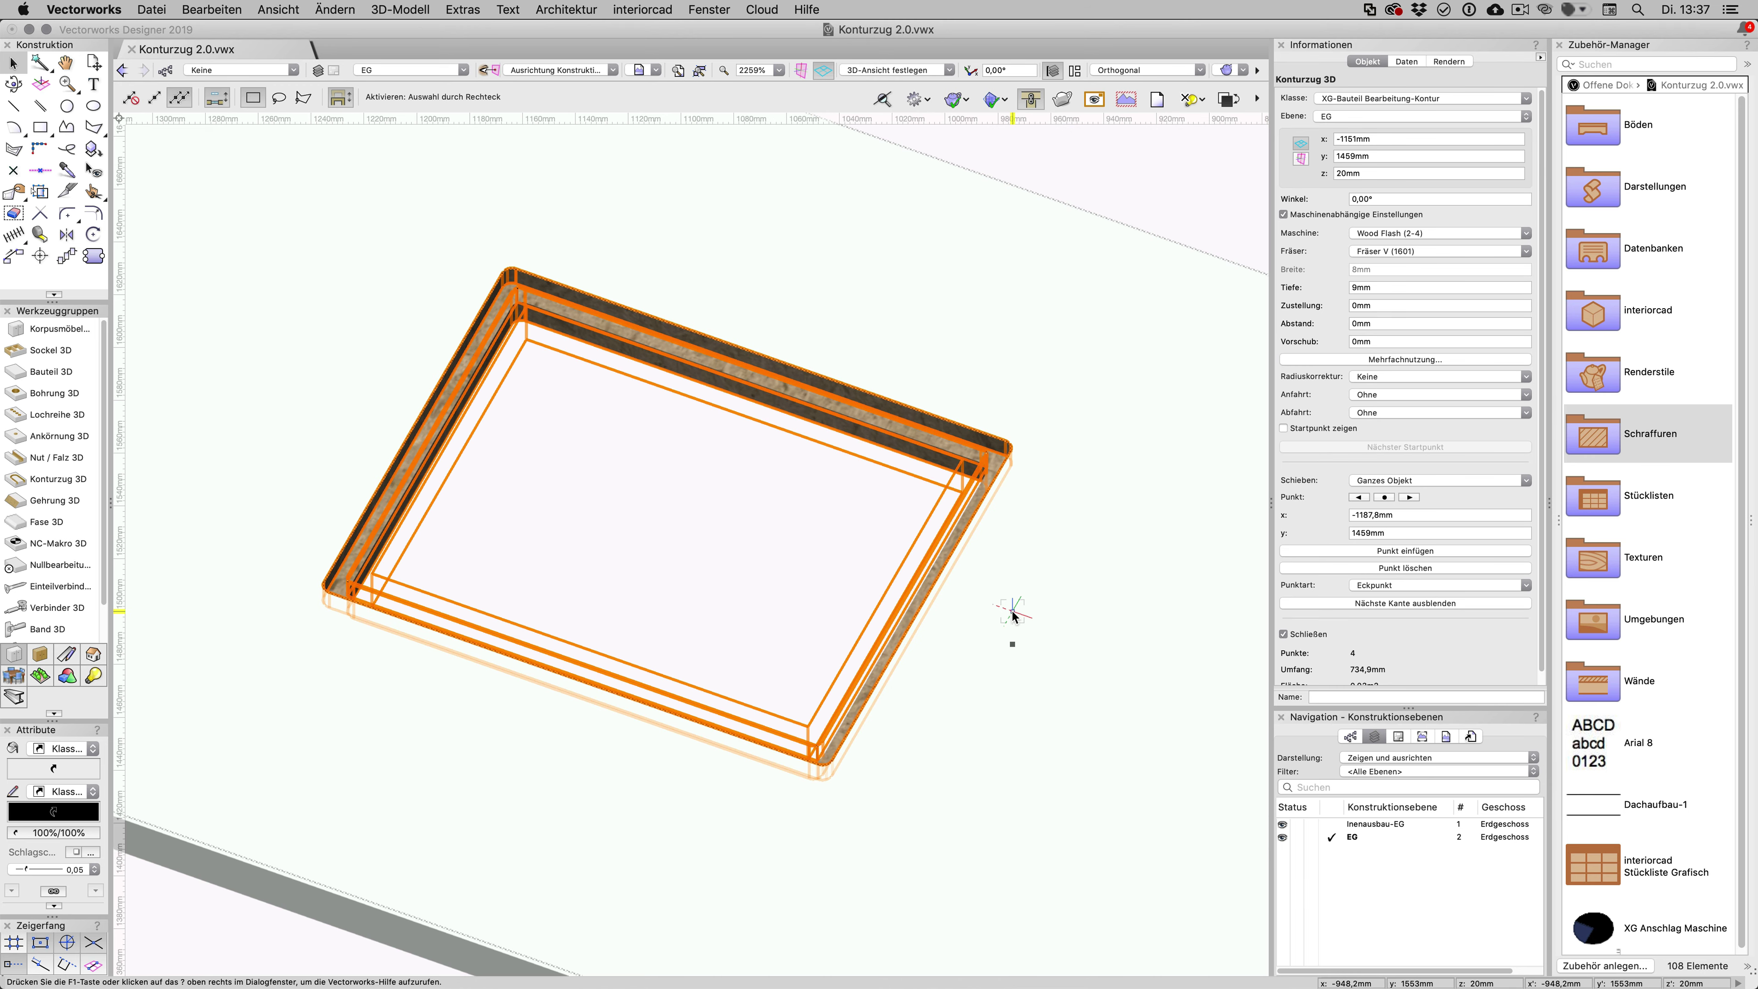
click(1012, 614)
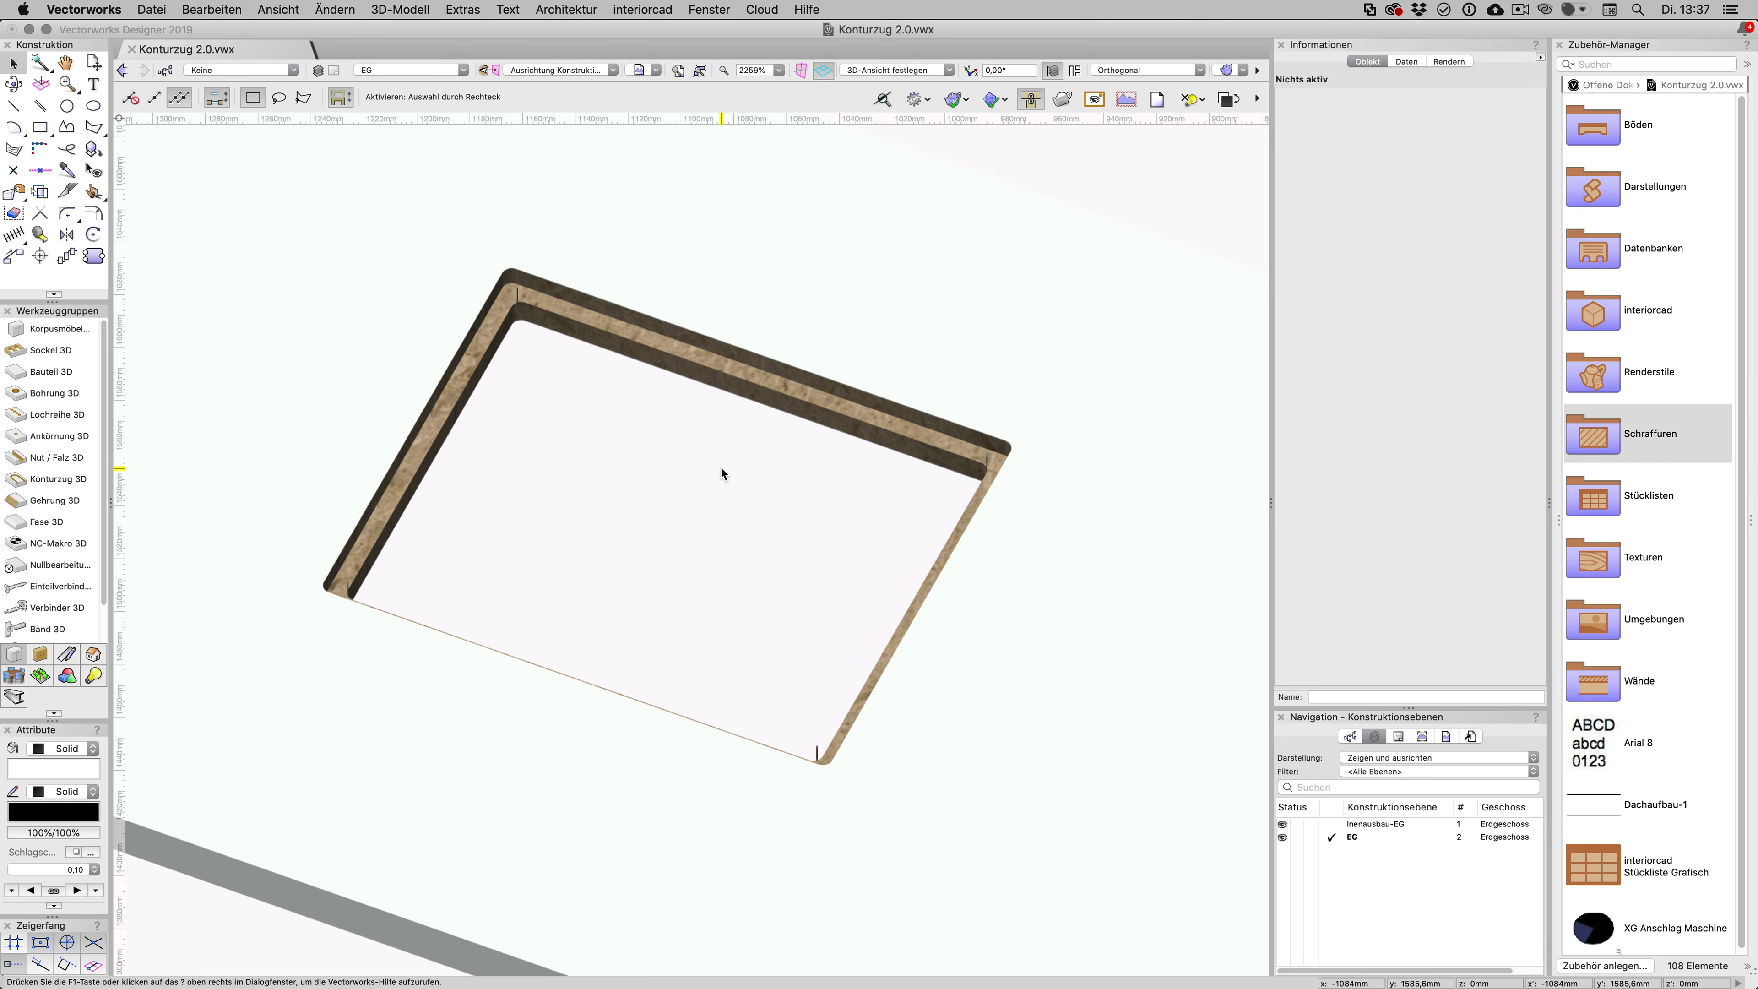
scroll(721, 468, down, 2)
scroll(722, 468, down, 2)
scroll(721, 467, down, 2)
scroll(724, 473, up, 1)
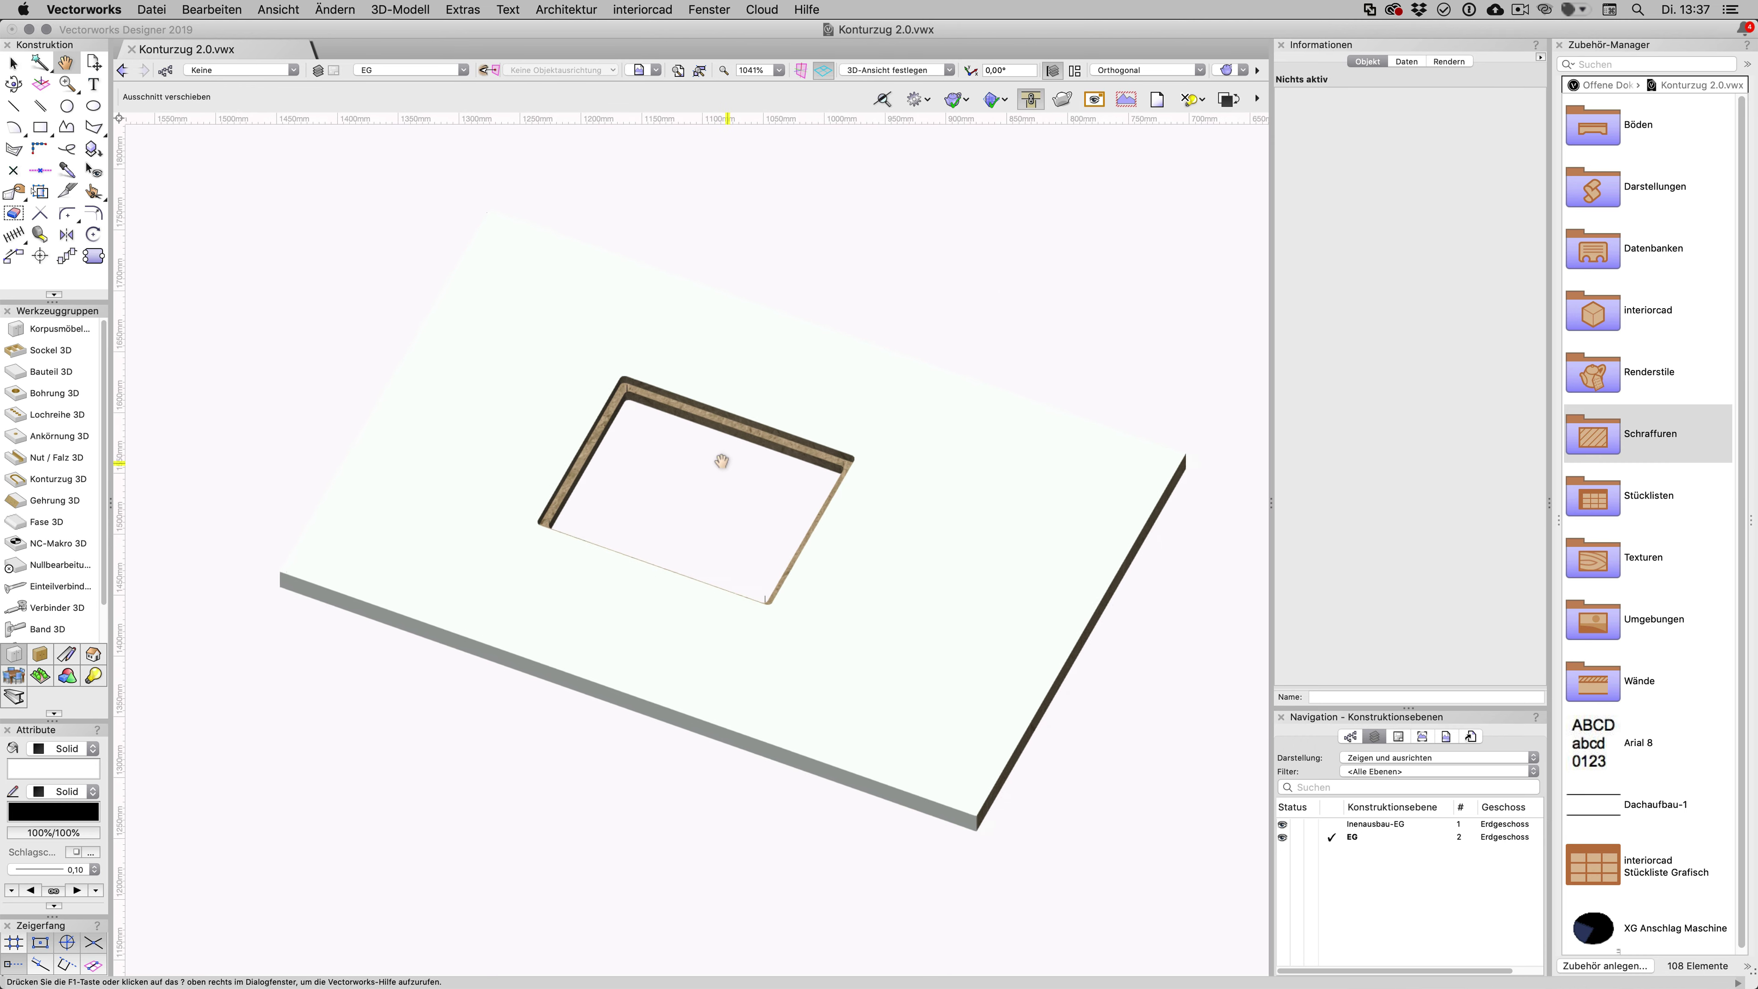
click(692, 414)
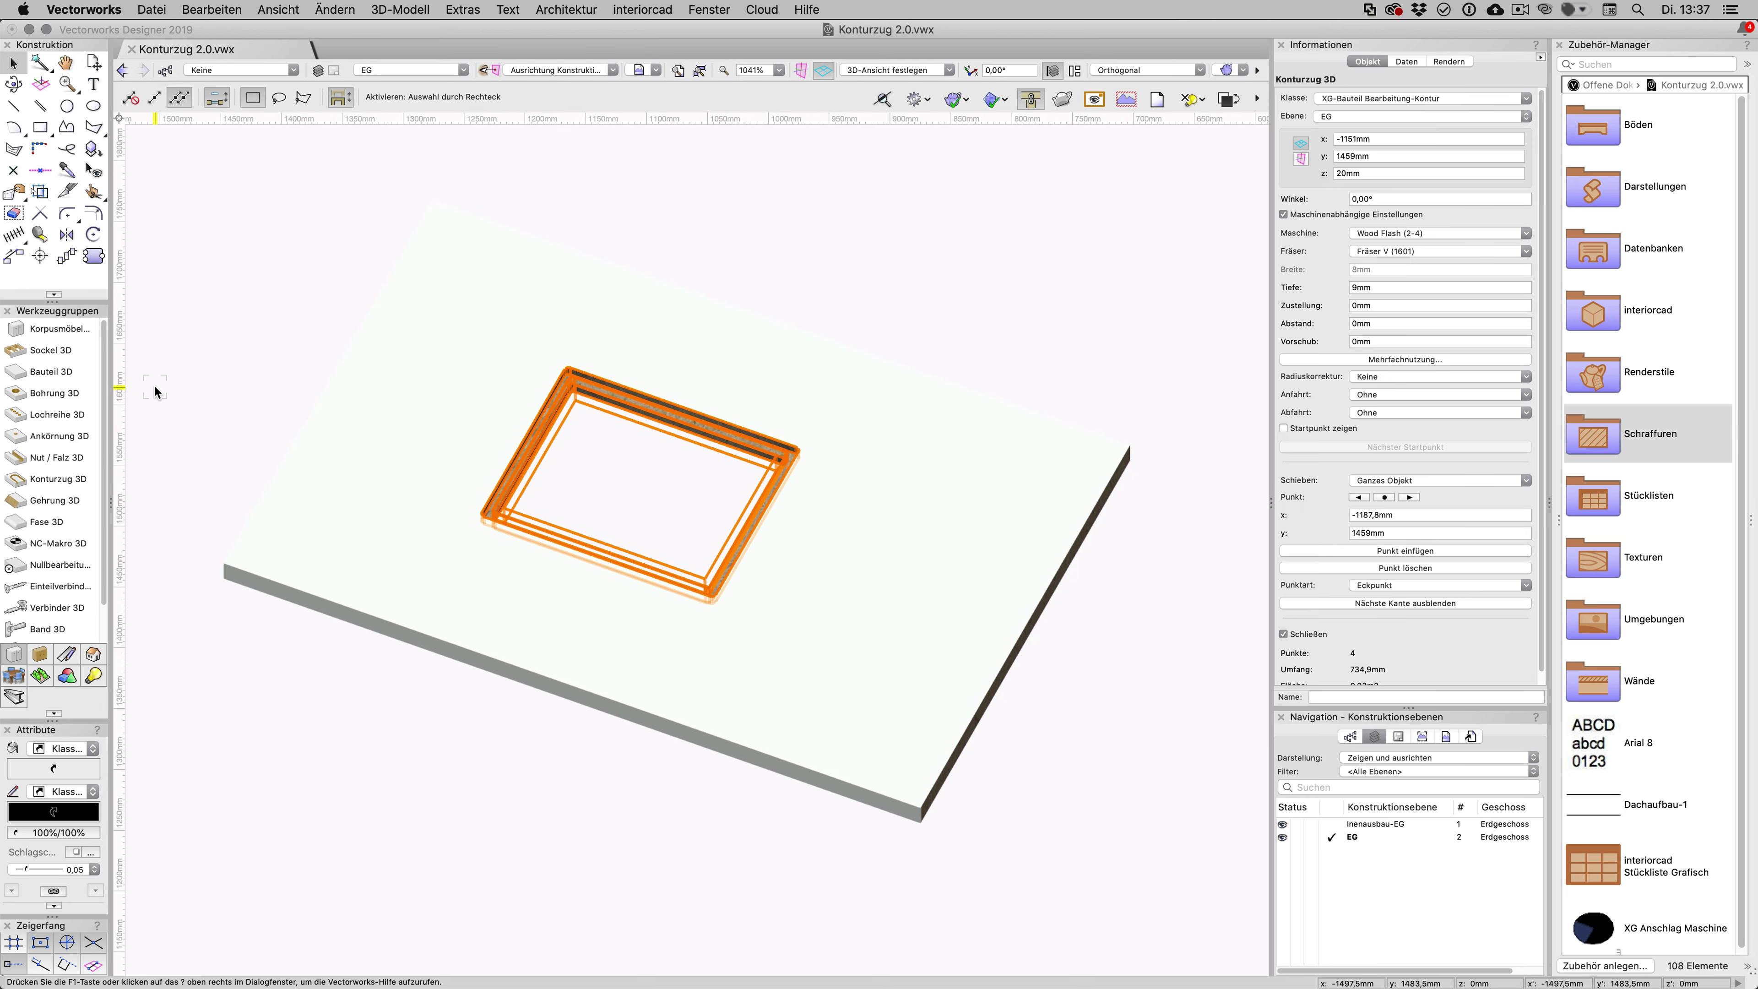
Step: Reshape the pocket by shifting its left edge and moving its right corner, reaching a 648,2mm perimeter
click(13, 191)
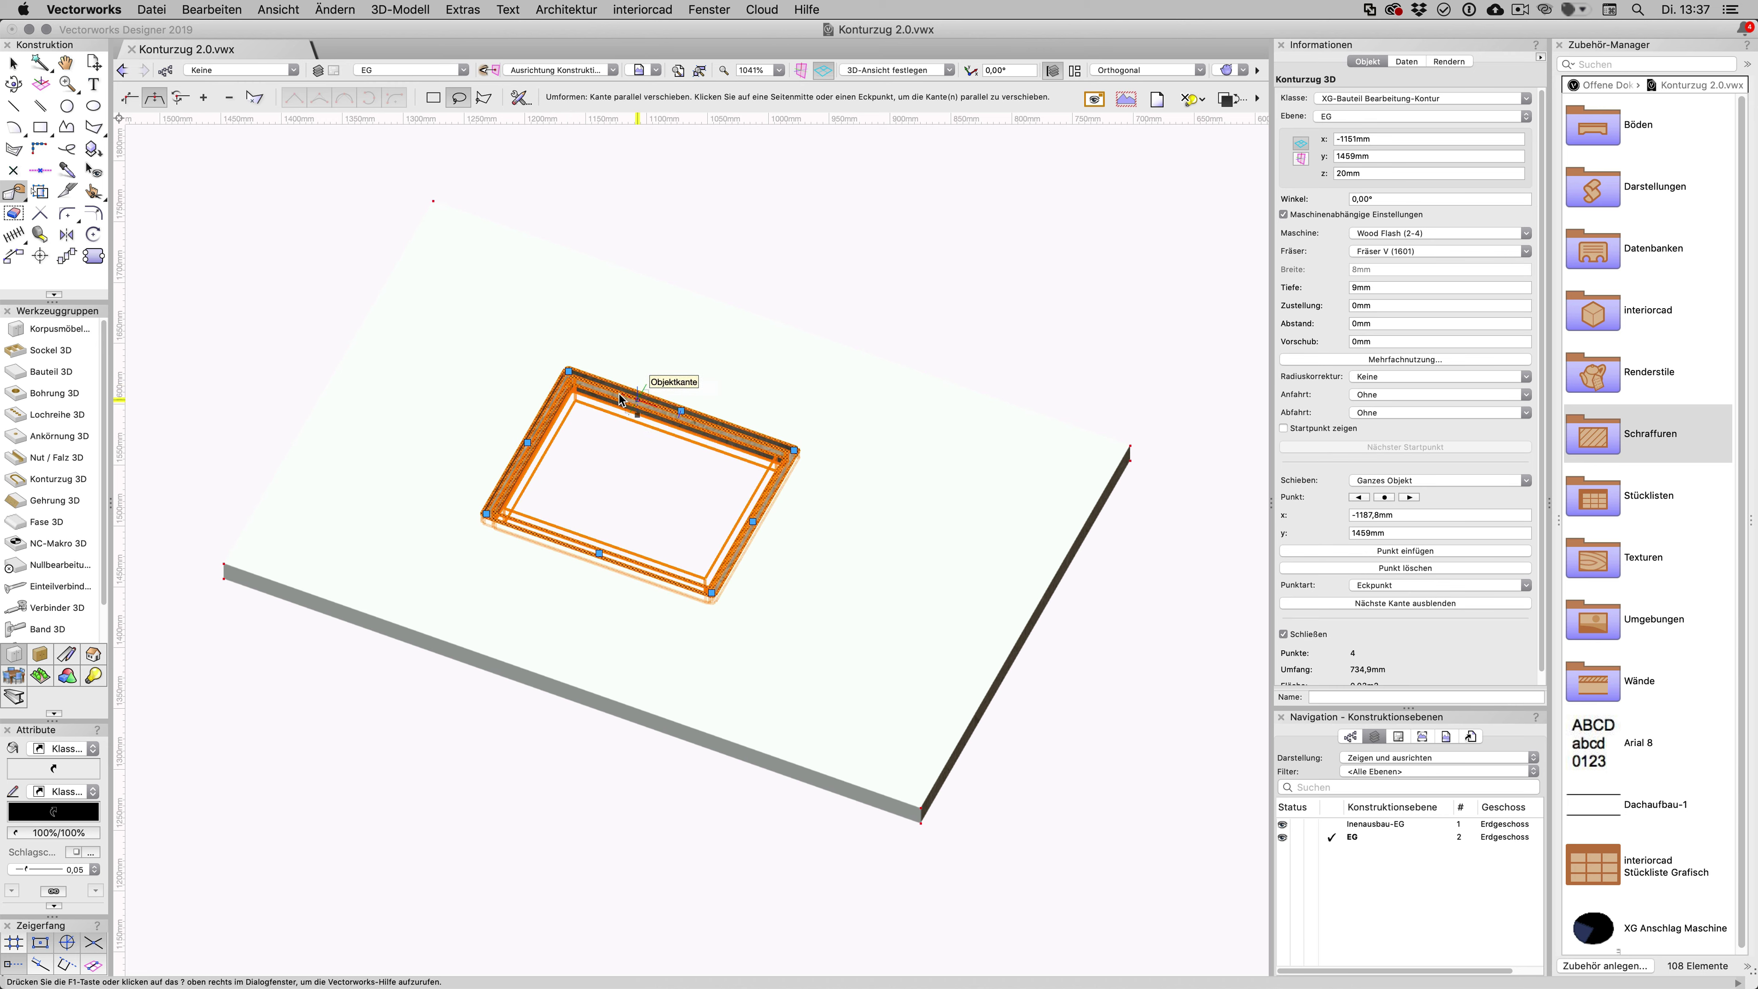
drag(572, 371, 465, 385)
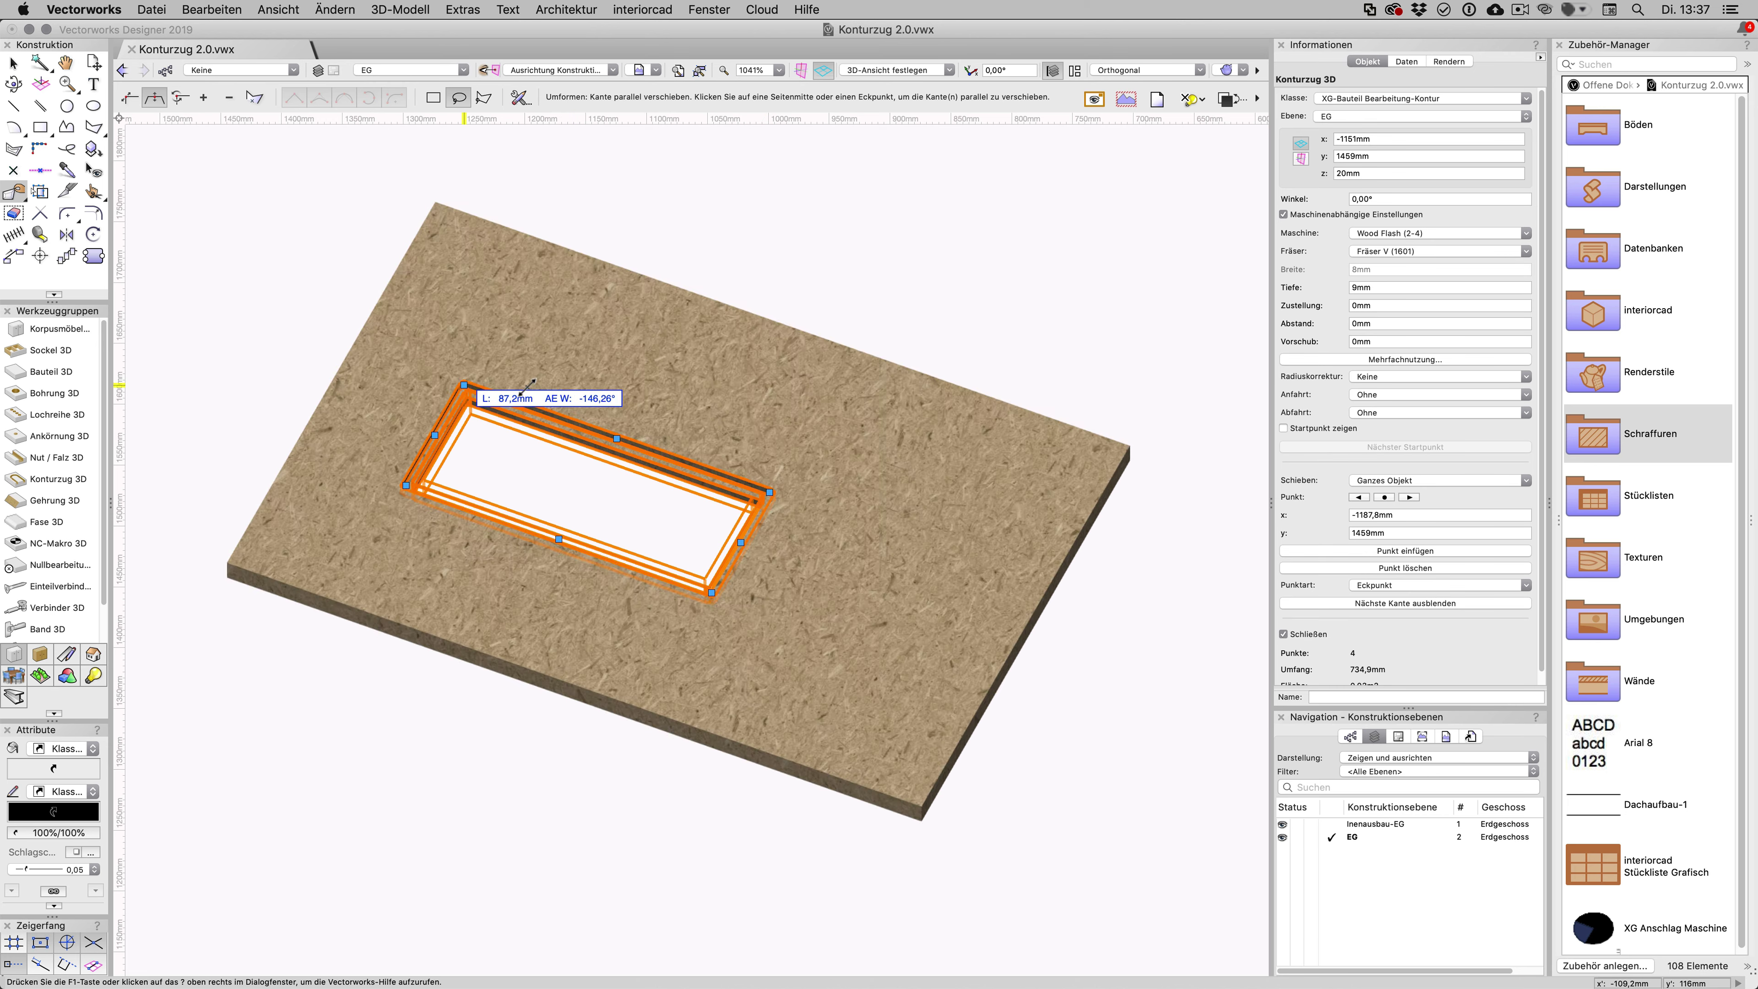
click(129, 97)
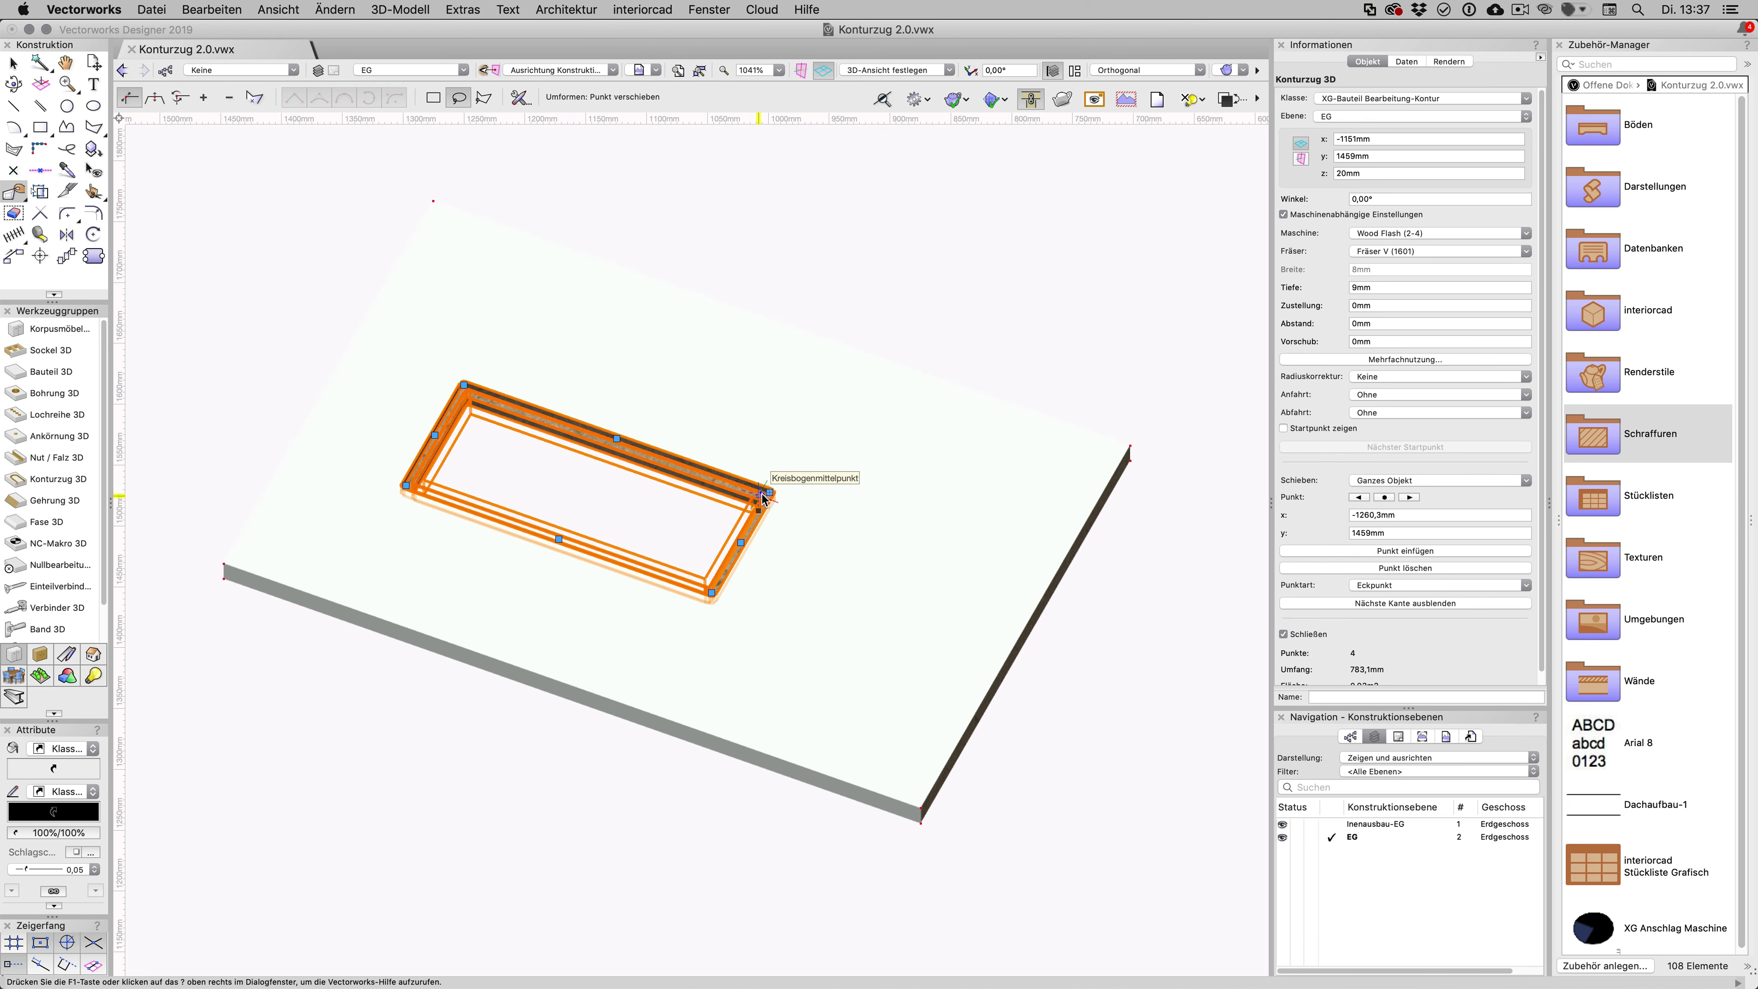
drag(769, 489, 820, 405)
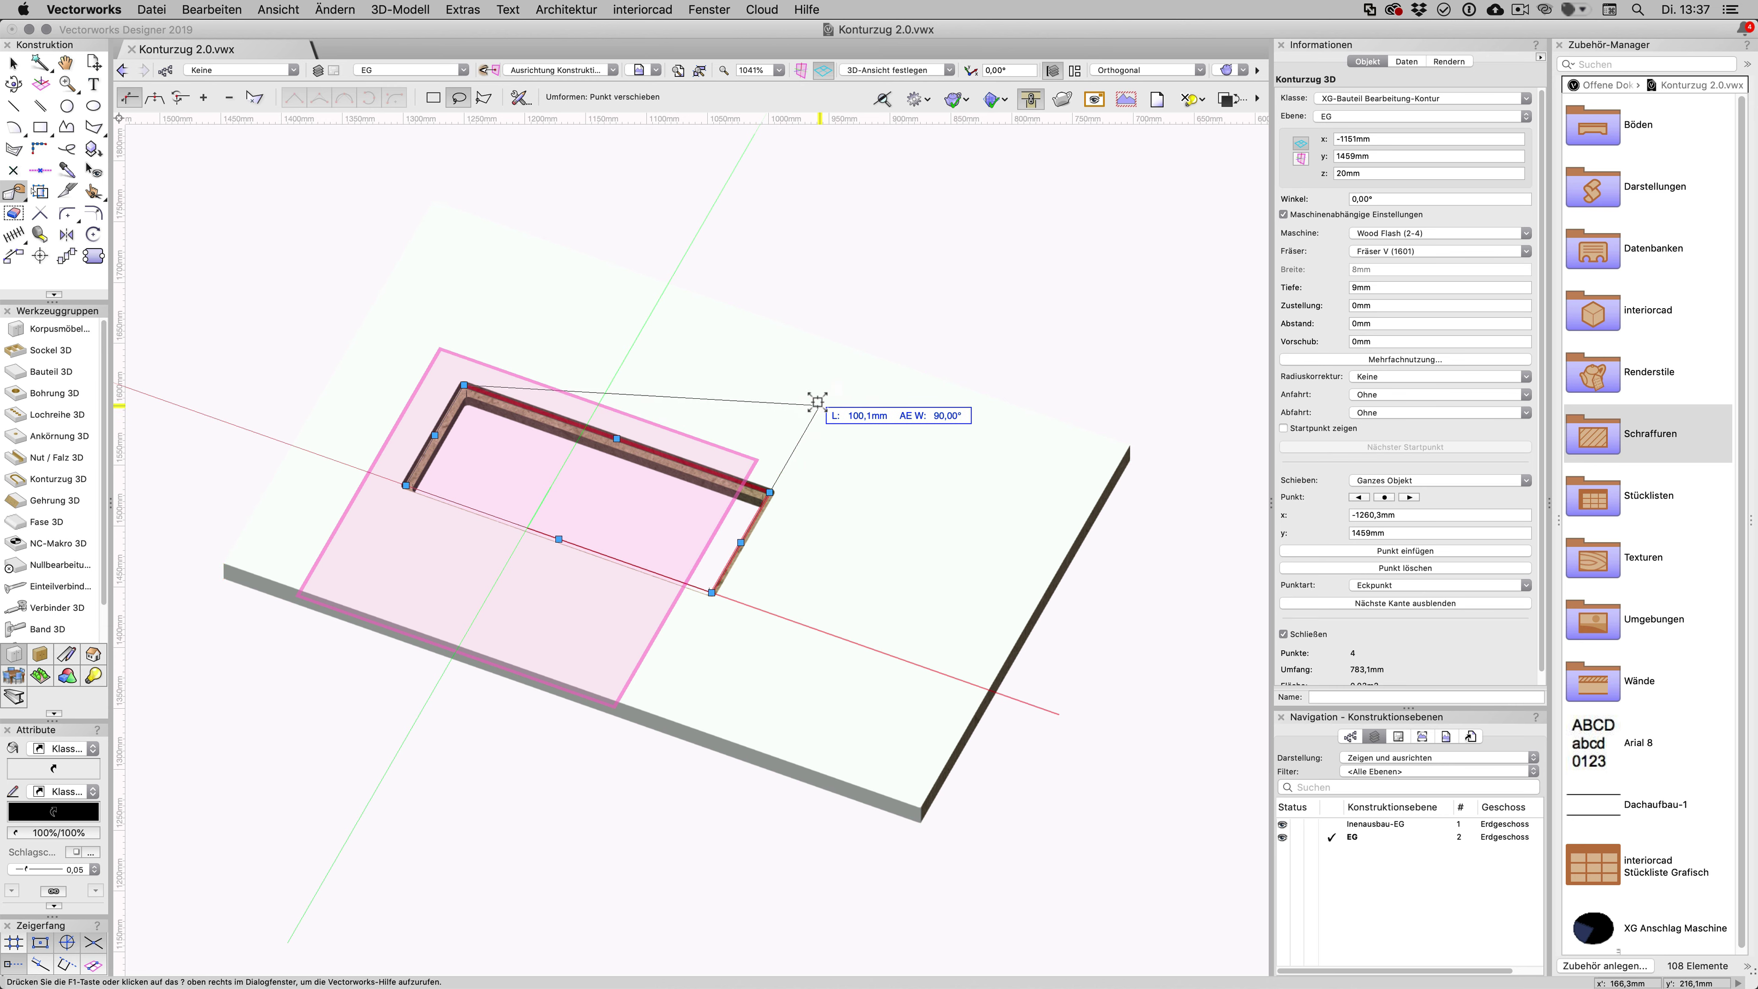
click(155, 97)
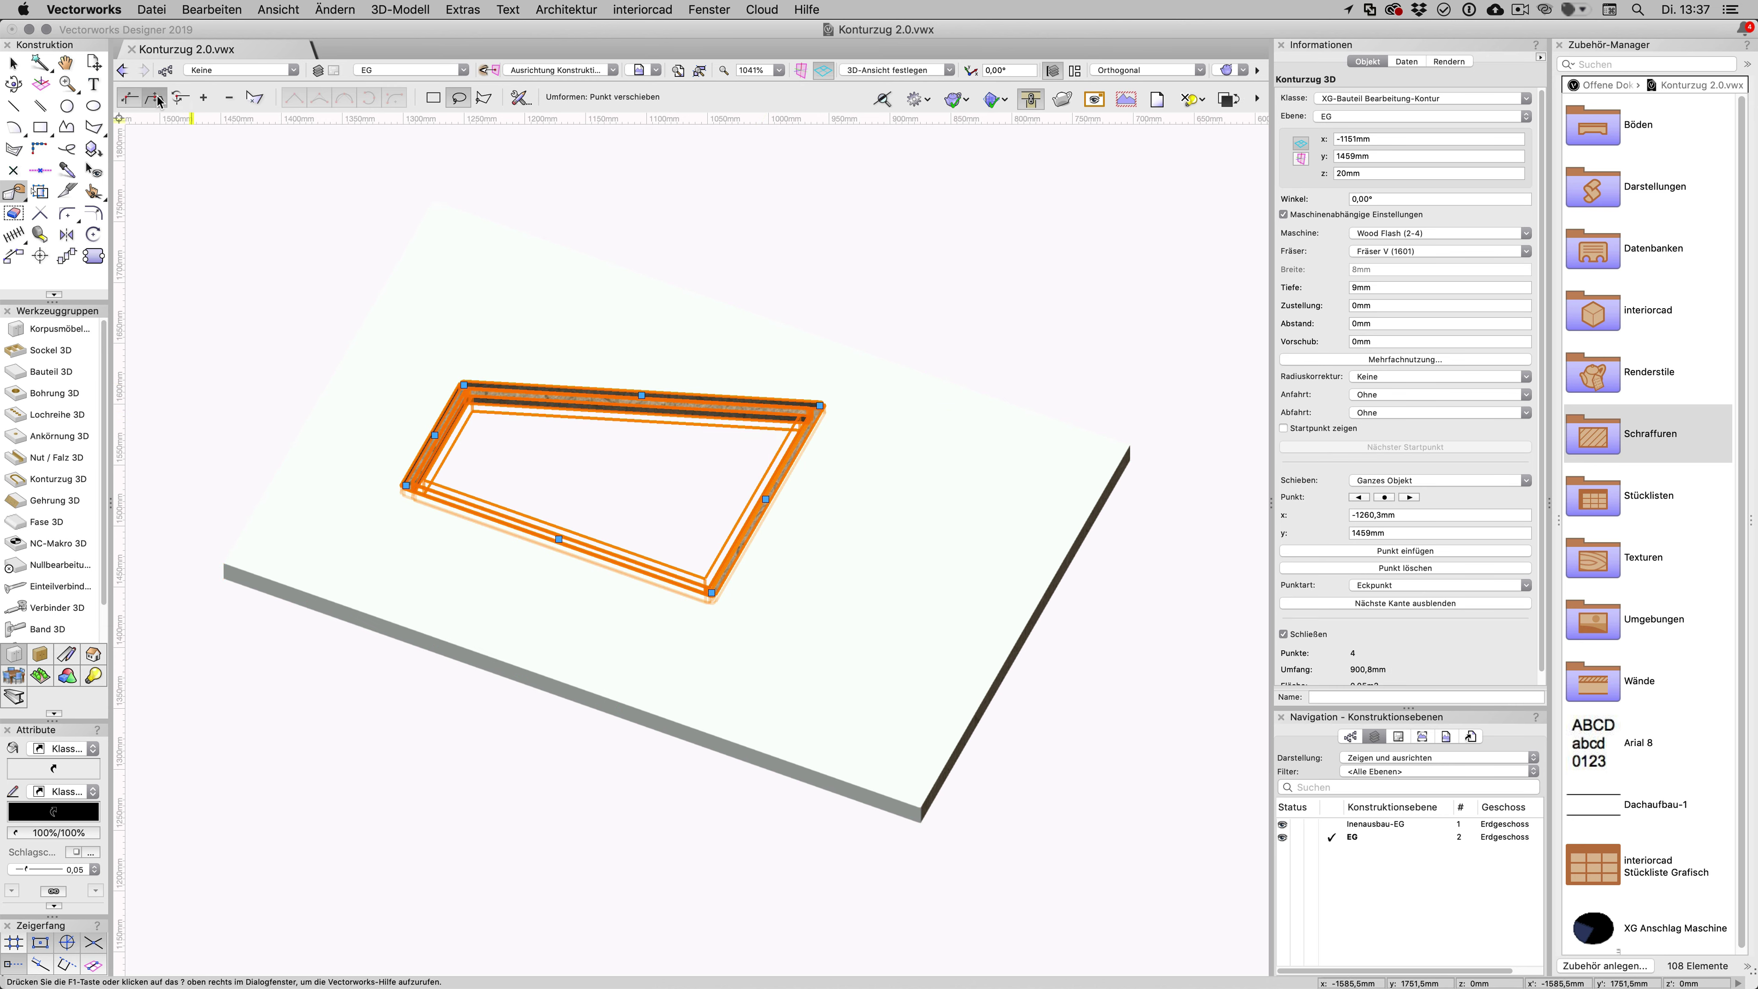
drag(431, 436, 596, 494)
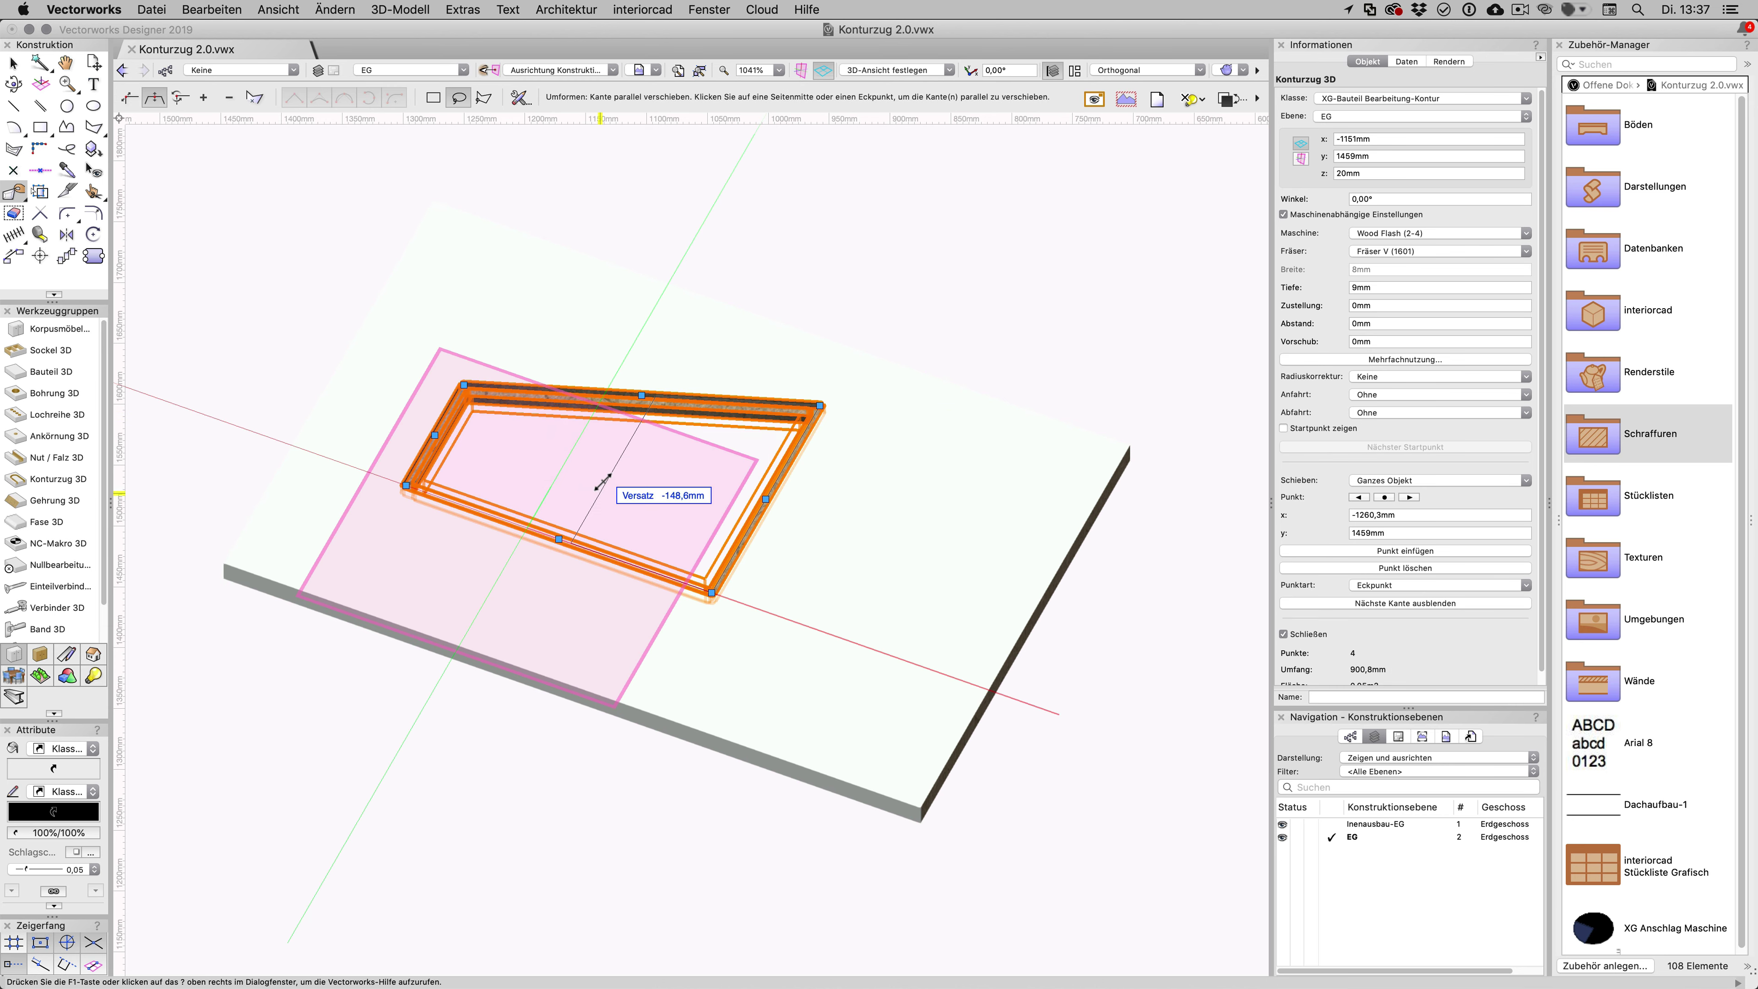
key(x)
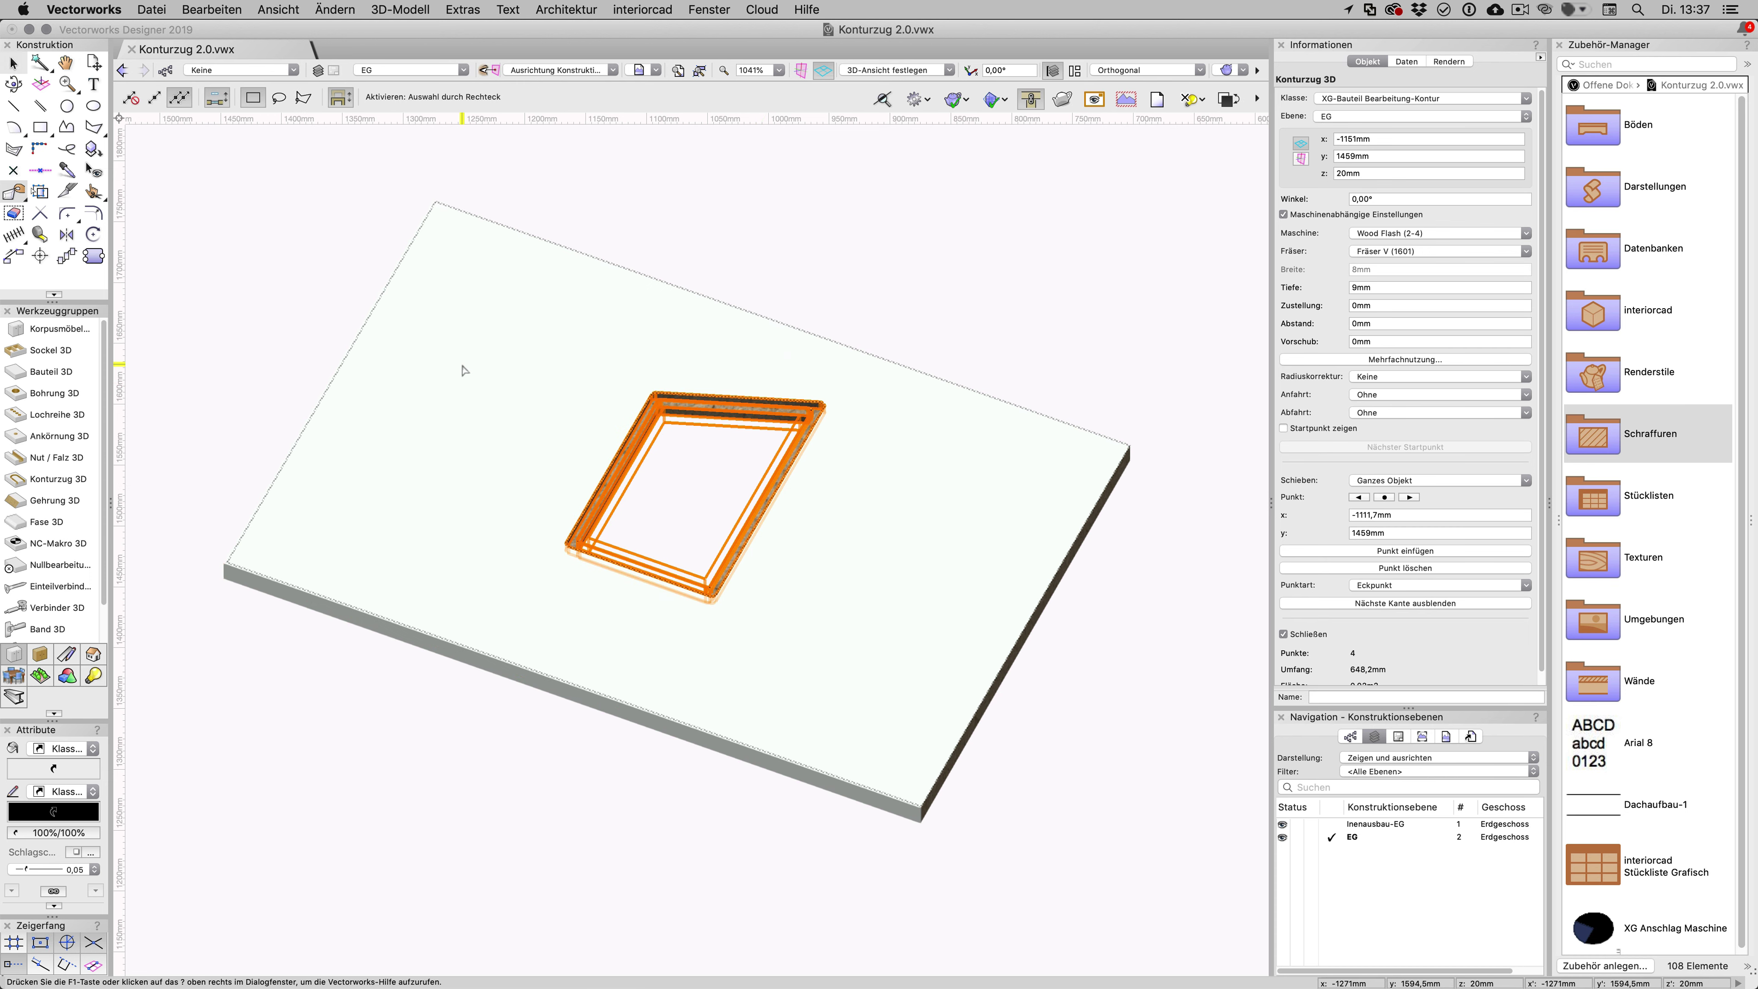
key(x)
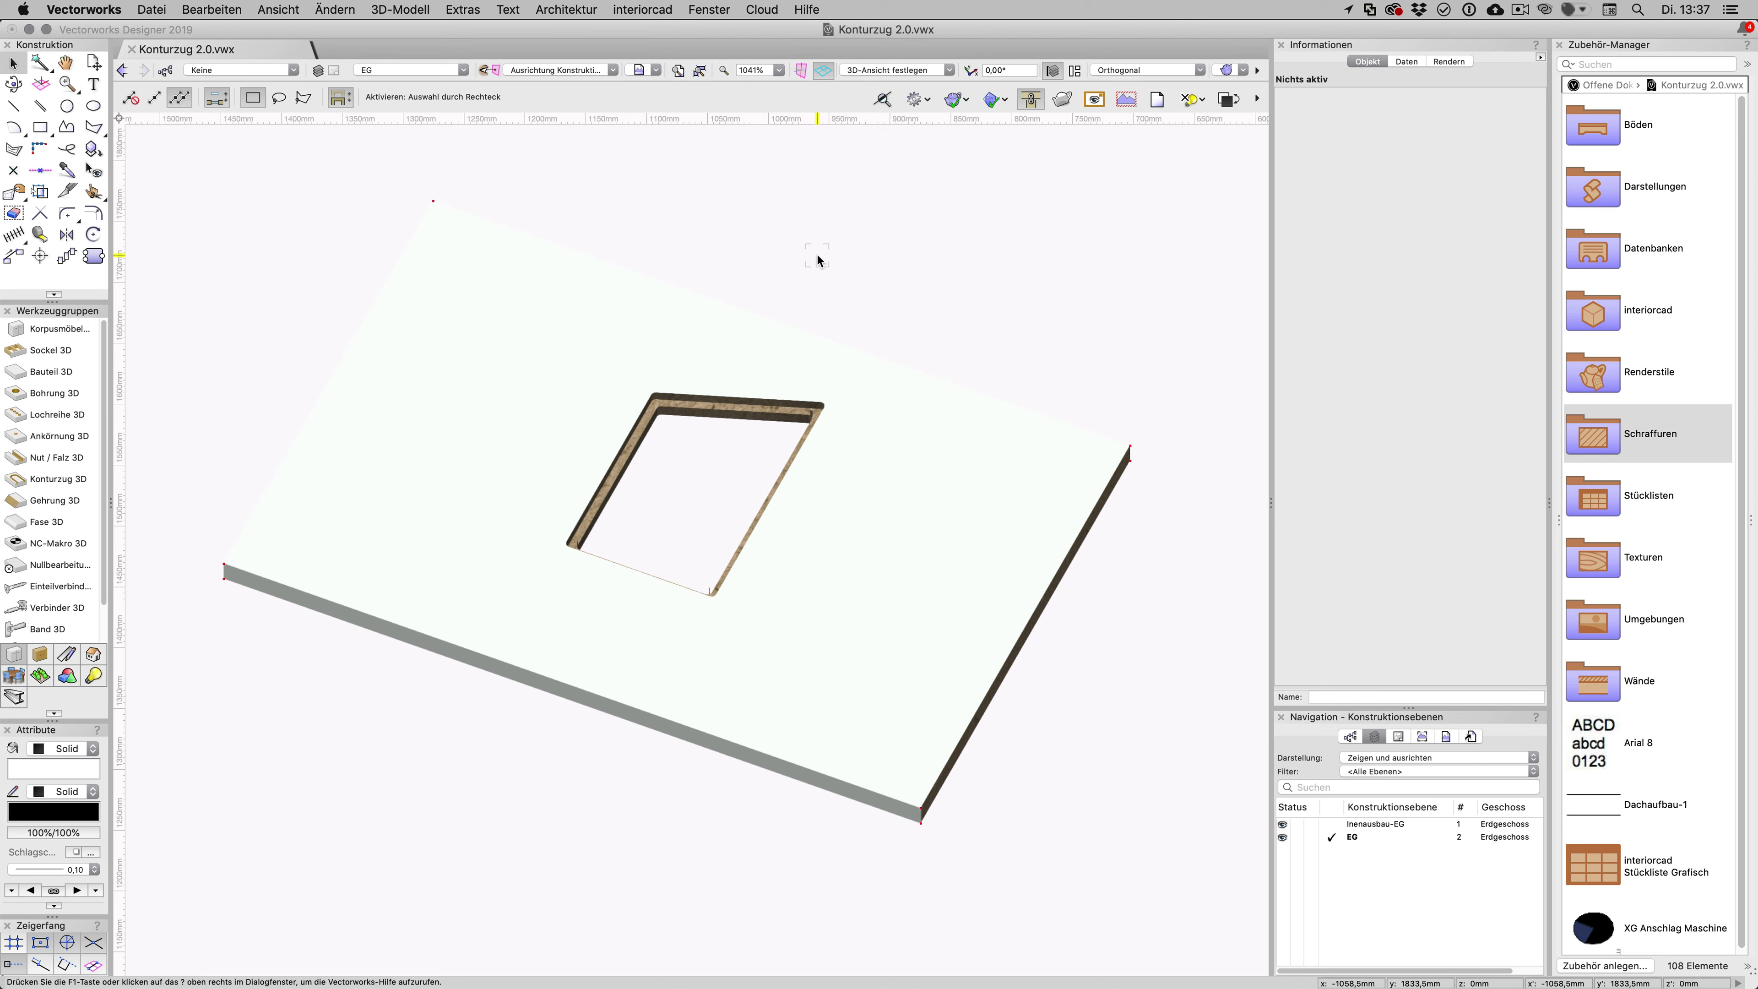
Step: Draw a three-point open Konturzug 3D from the front edge to the right edge, 20mm deep
click(38, 485)
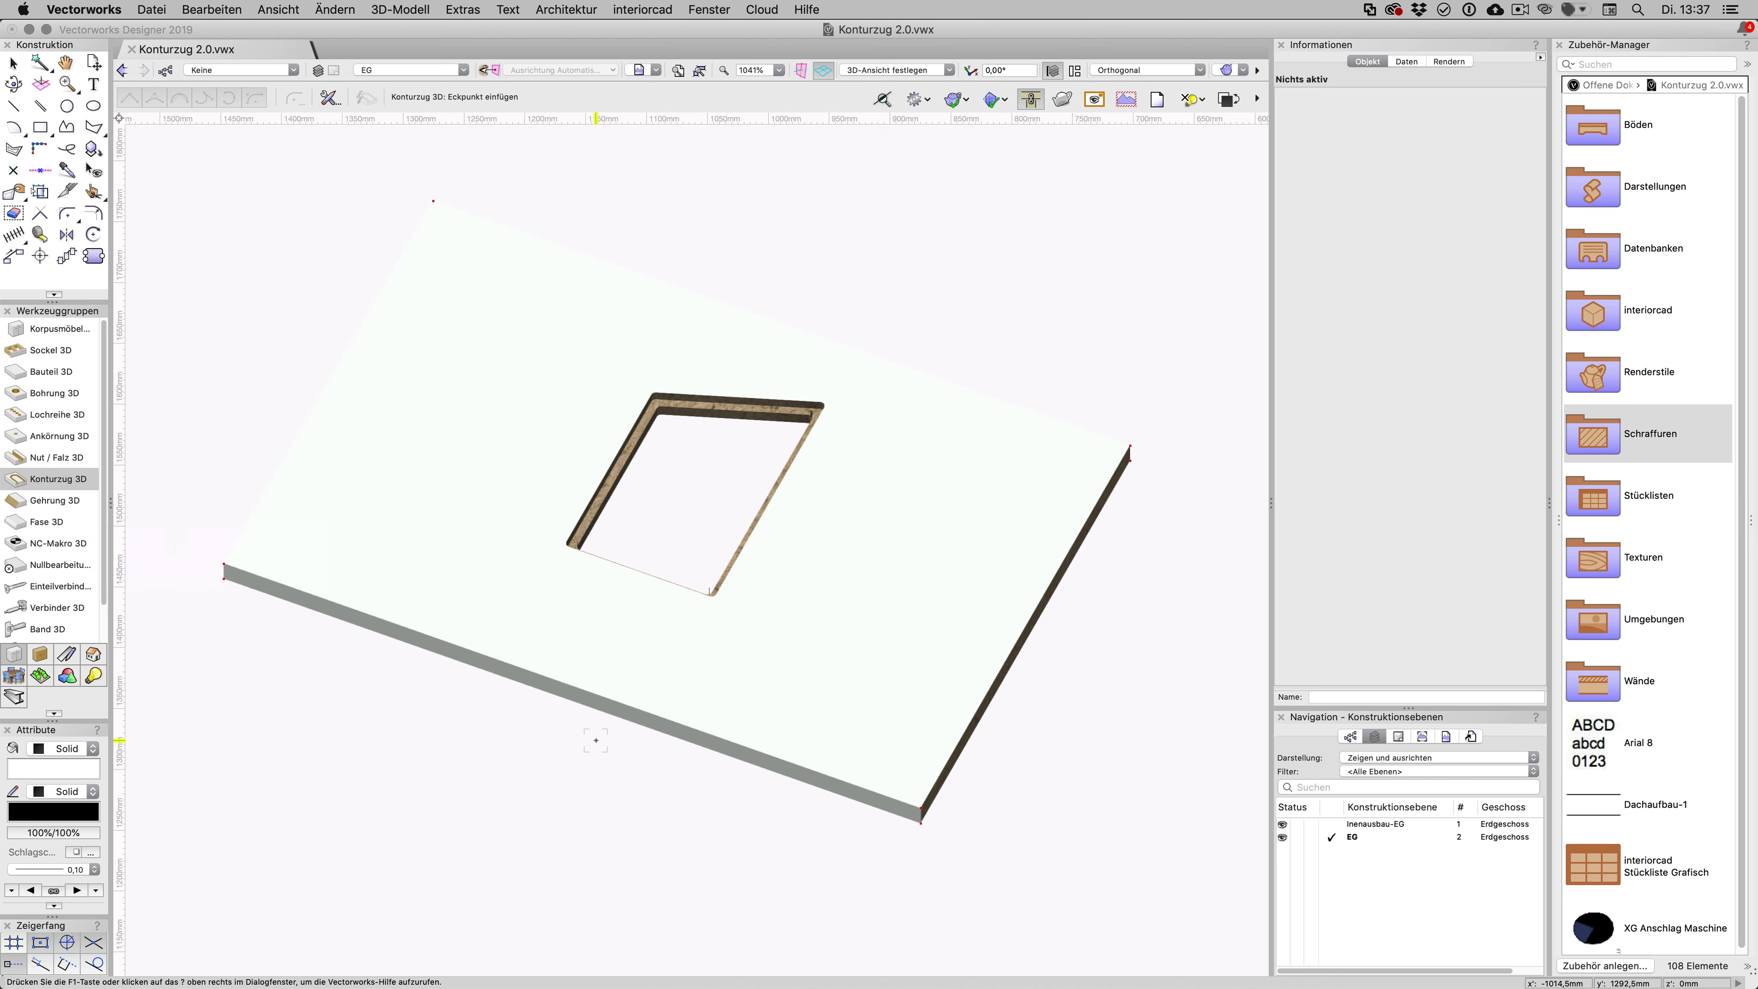
click(801, 763)
click(856, 670)
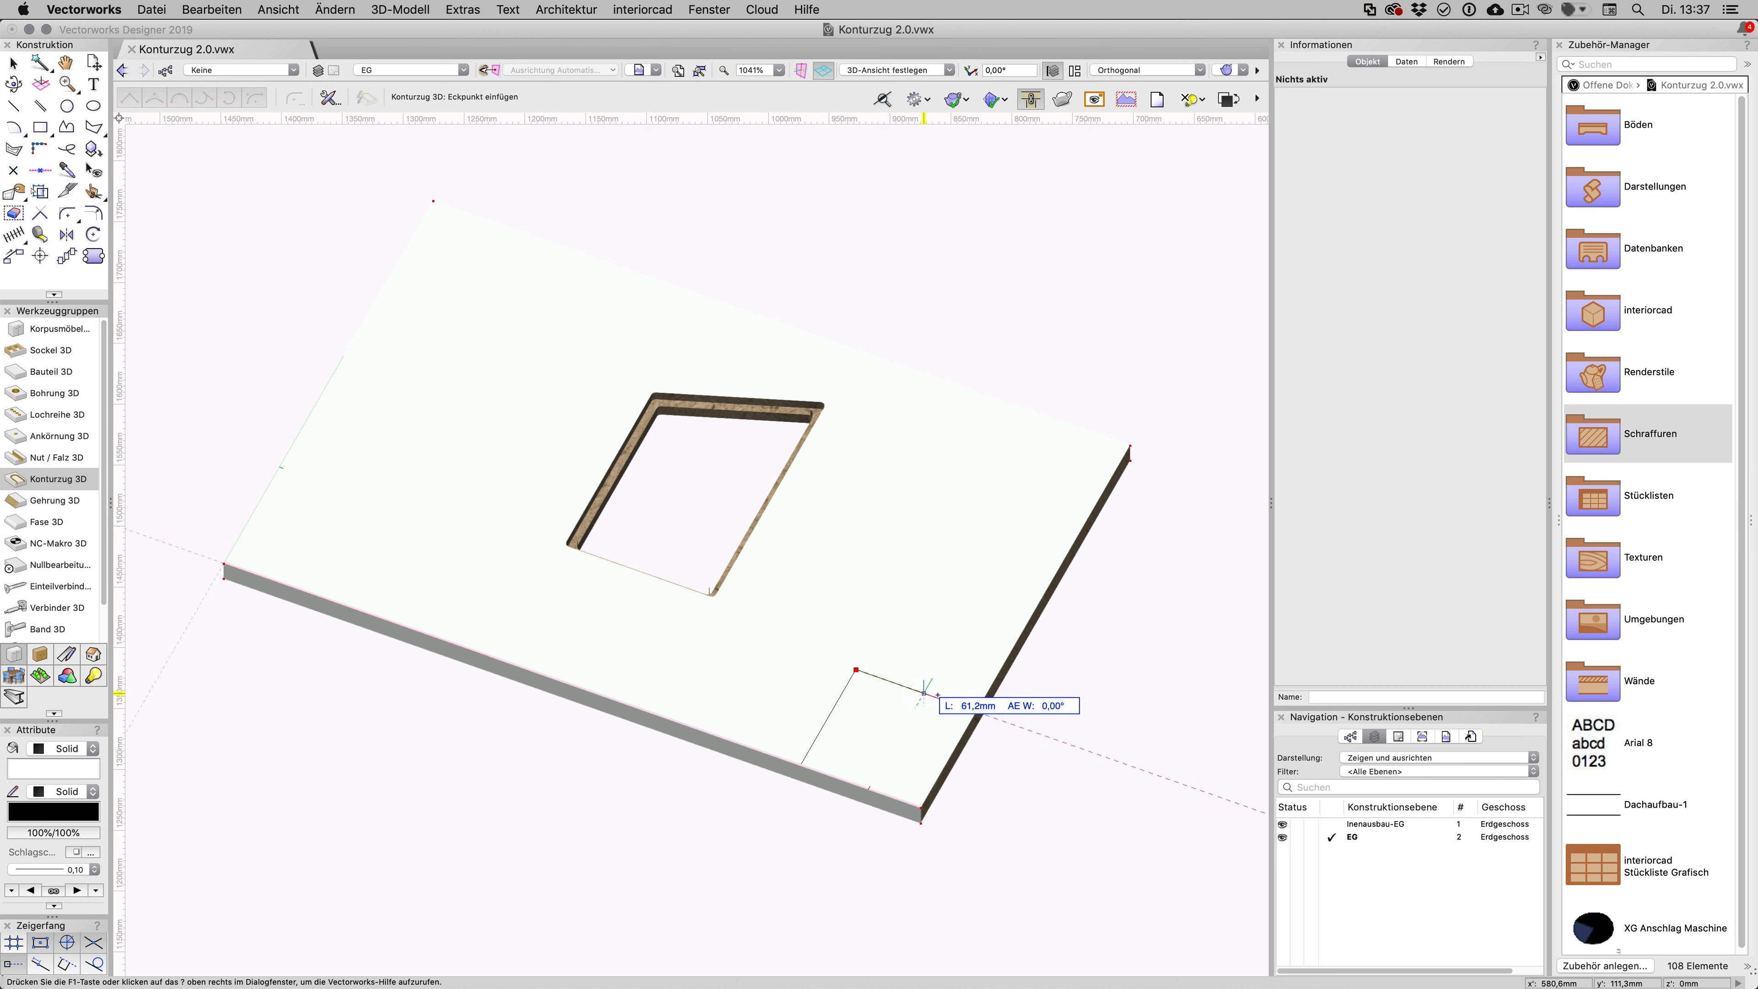
double_click(977, 711)
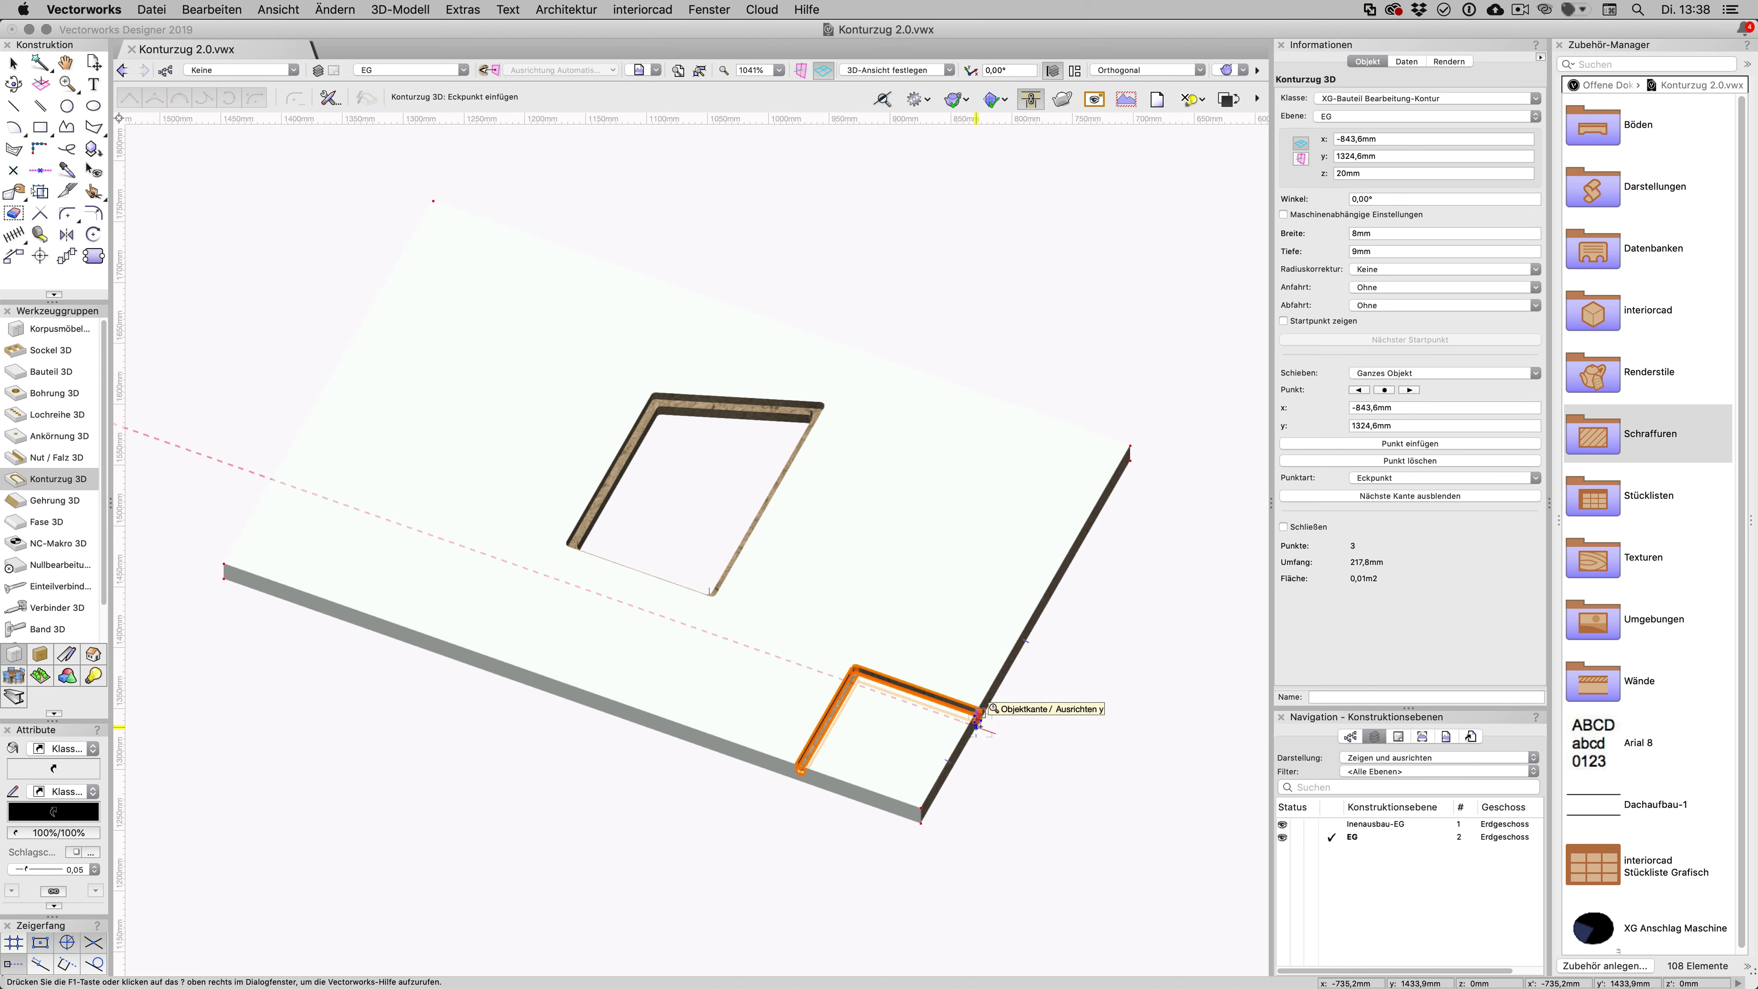
click(1383, 251)
text(20)
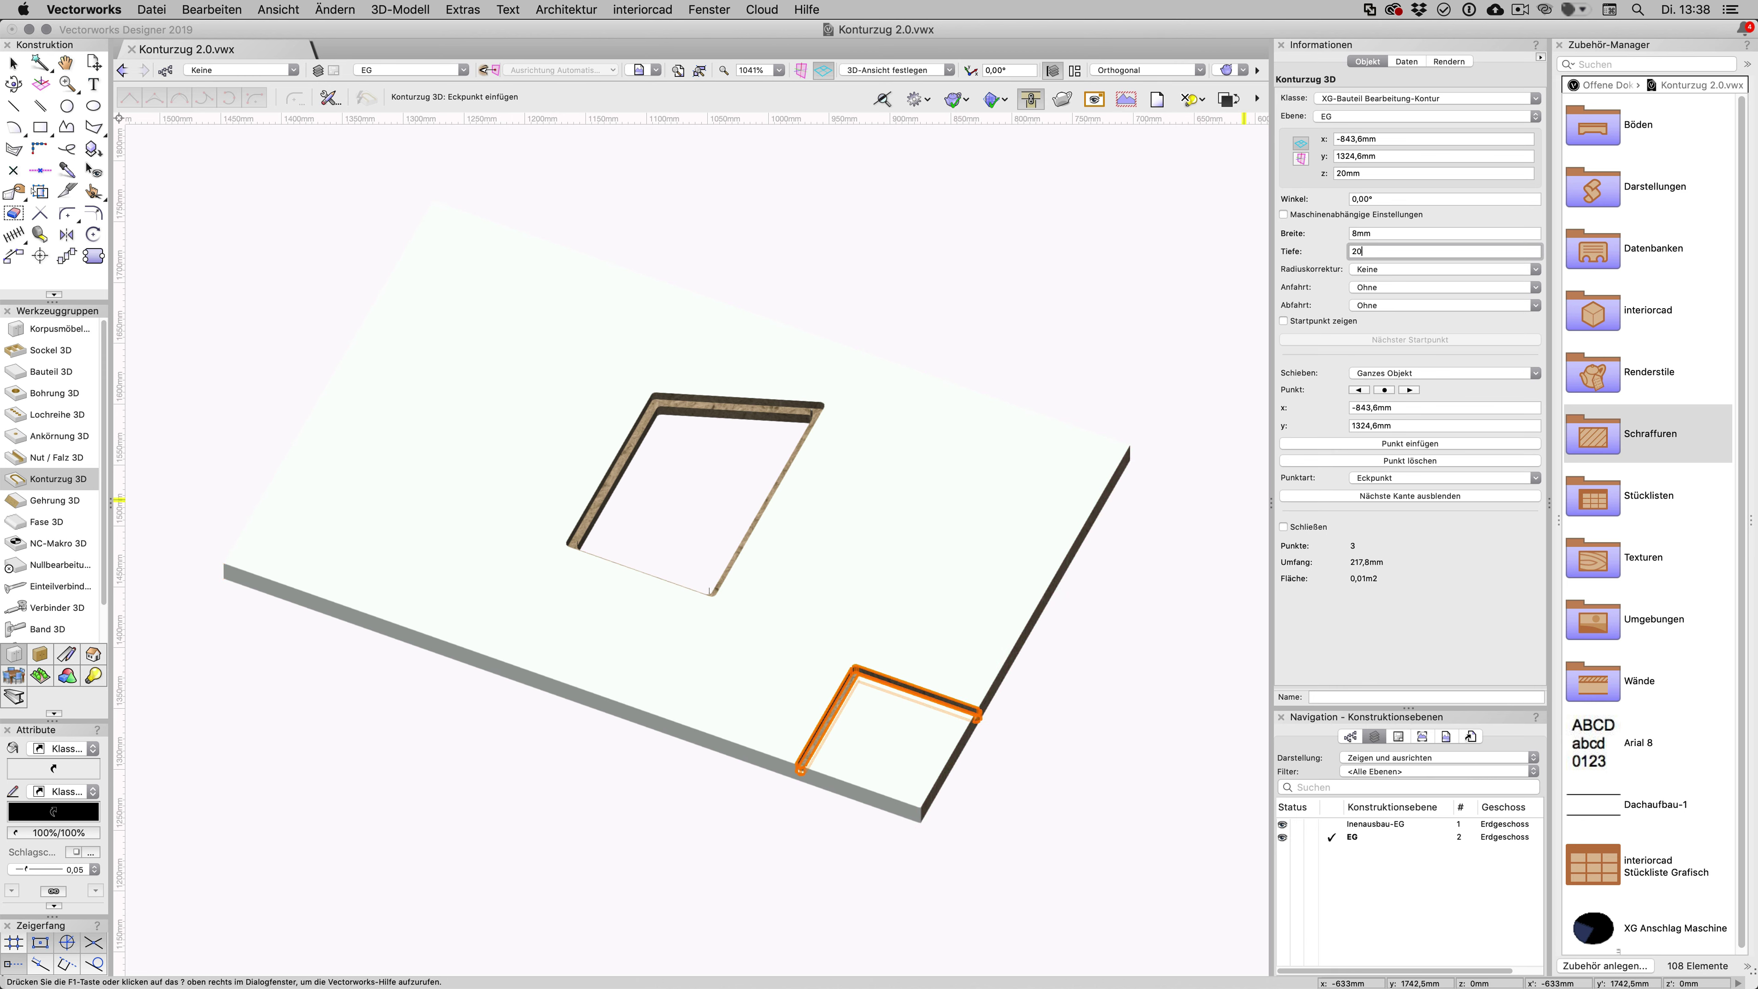
key(Return)
Step: Drag the notch's end point just past the board edge, bringing its perimeter to 220mm
scroll(947, 827, up, 1)
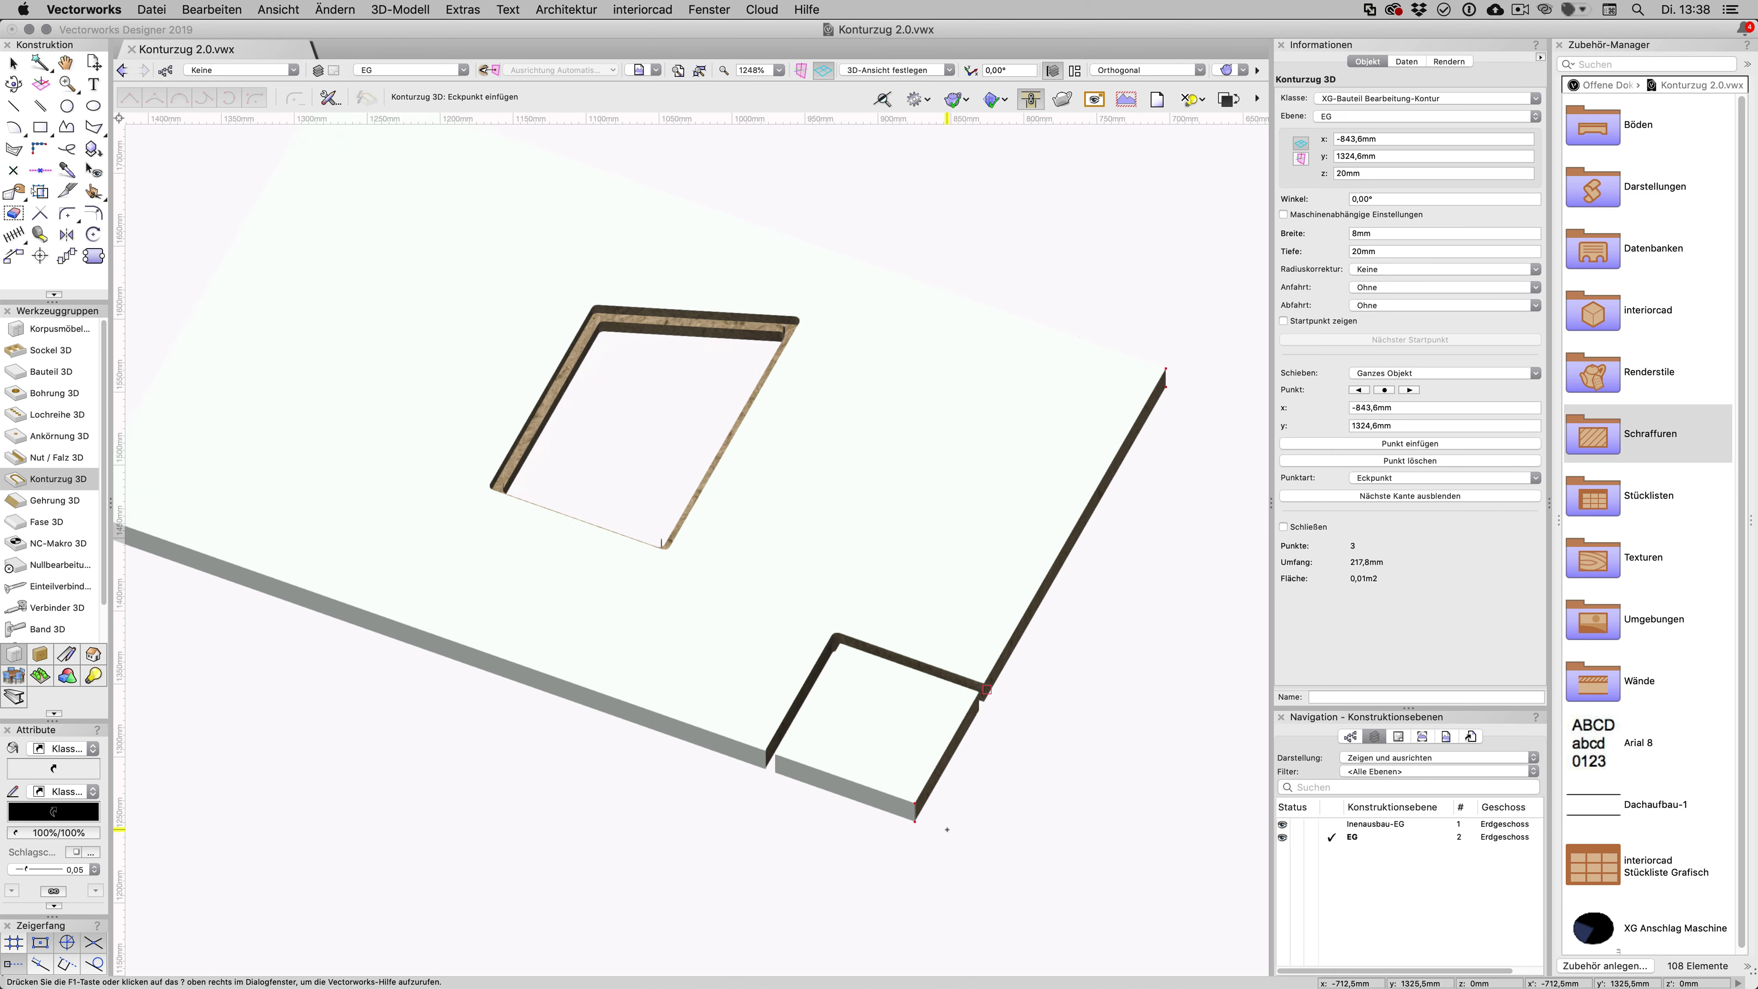
scroll(946, 826, up, 1)
scroll(946, 823, up, 1)
scroll(946, 823, up, 1)
scroll(948, 824, up, 1)
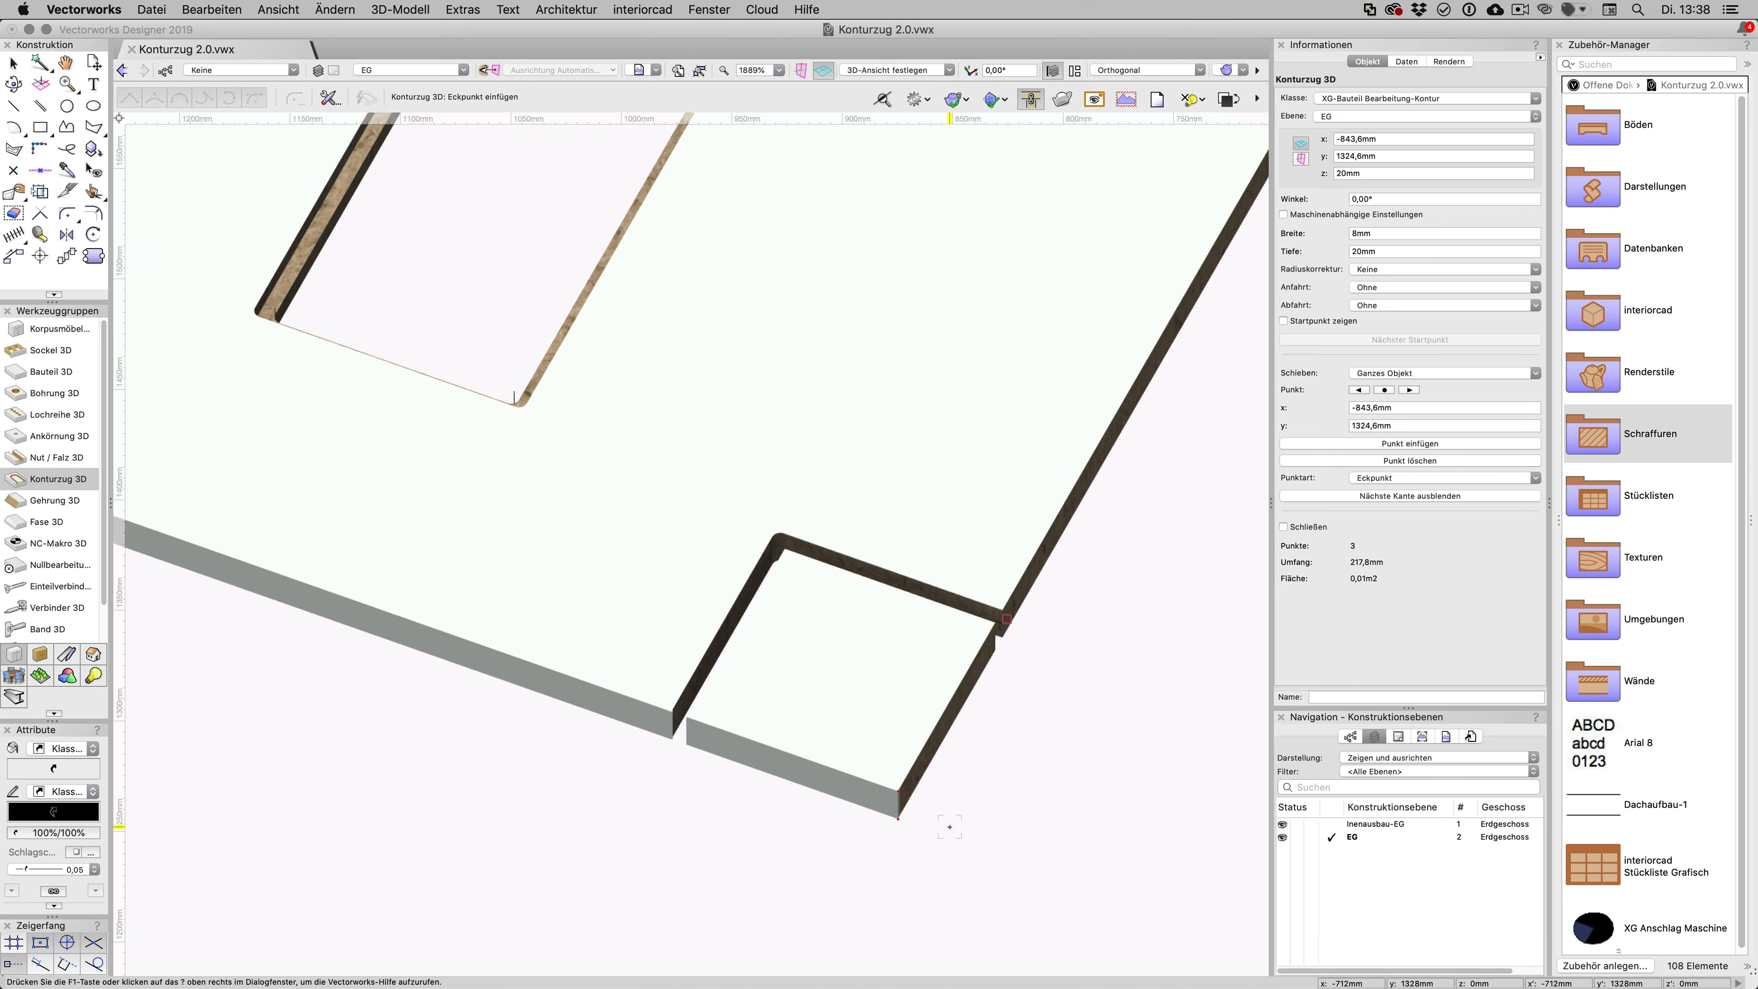
scroll(951, 825, up, 1)
key(shift+r)
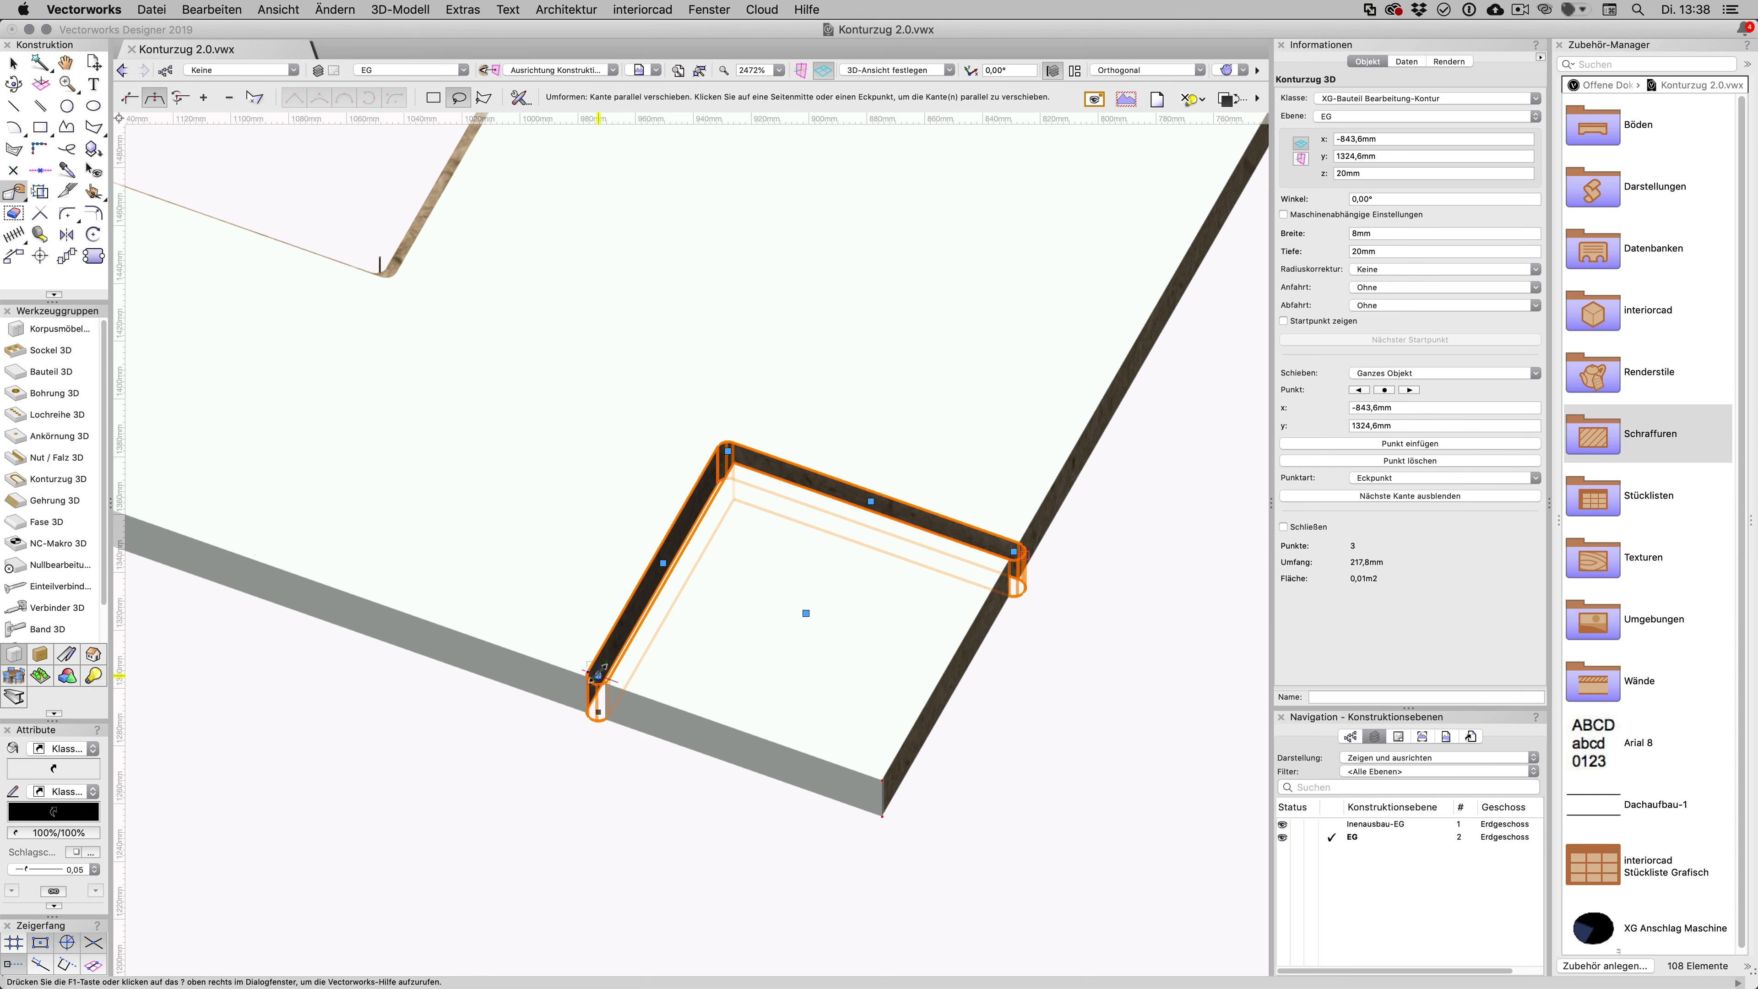
key(u)
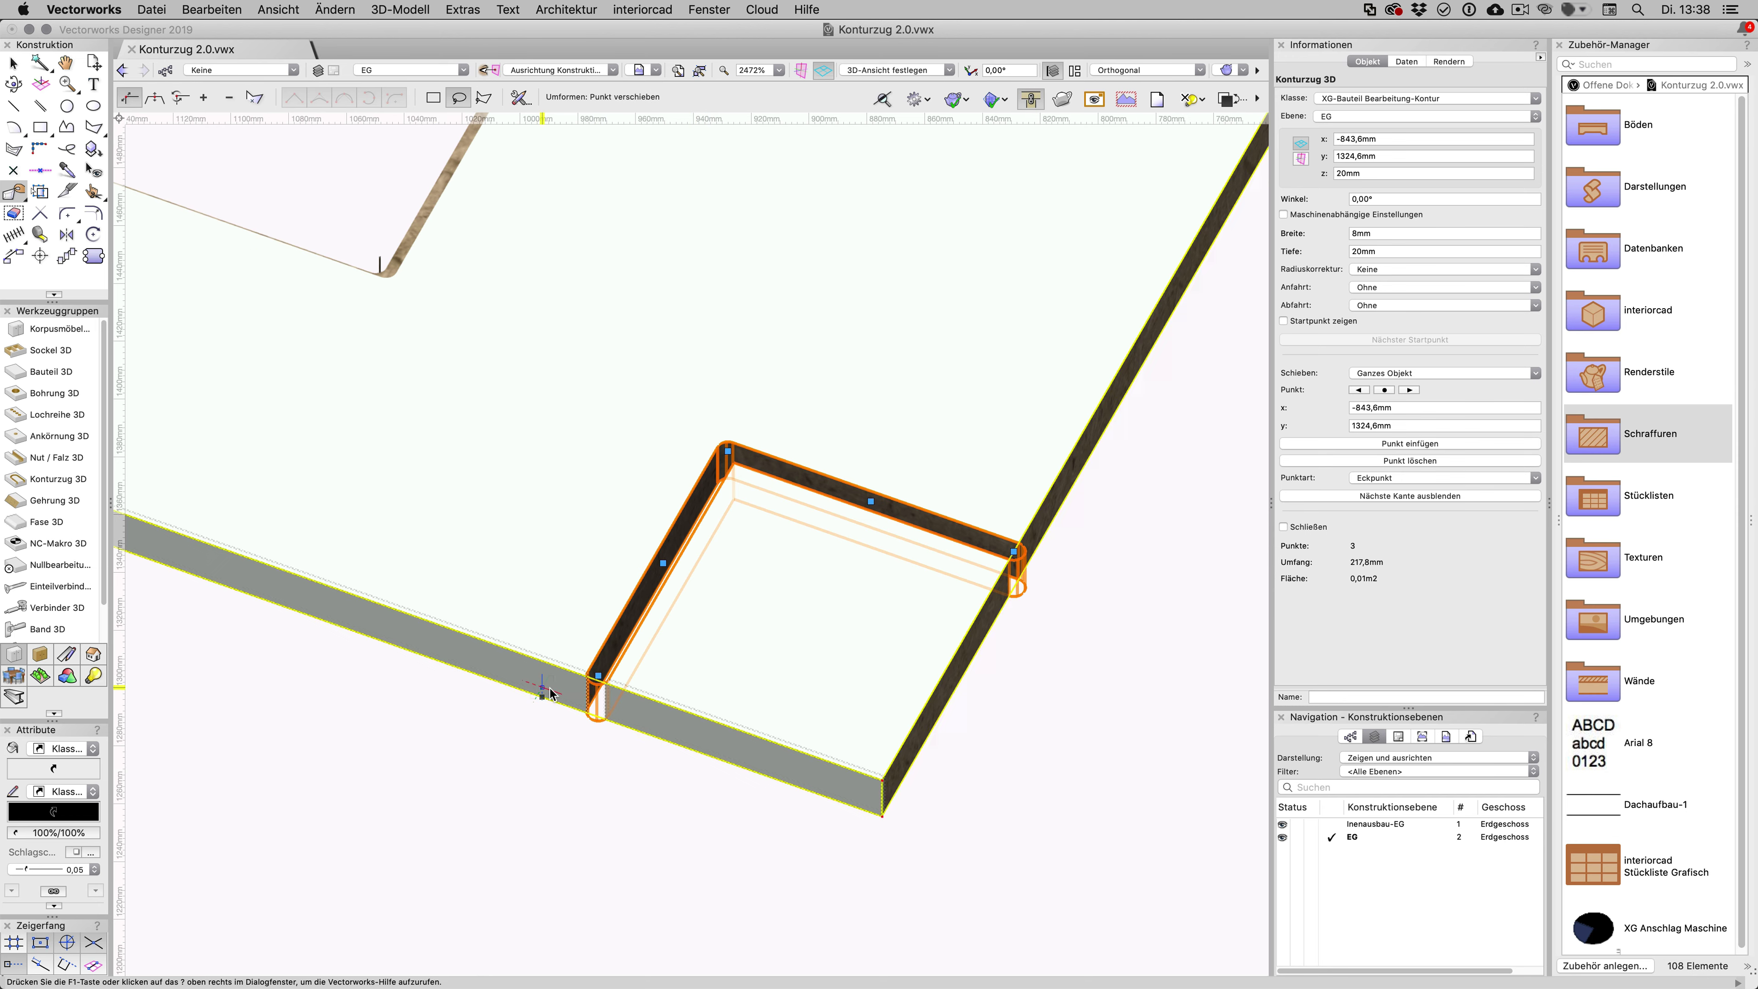
scroll(599, 675, up, 1)
scroll(599, 675, up, 7)
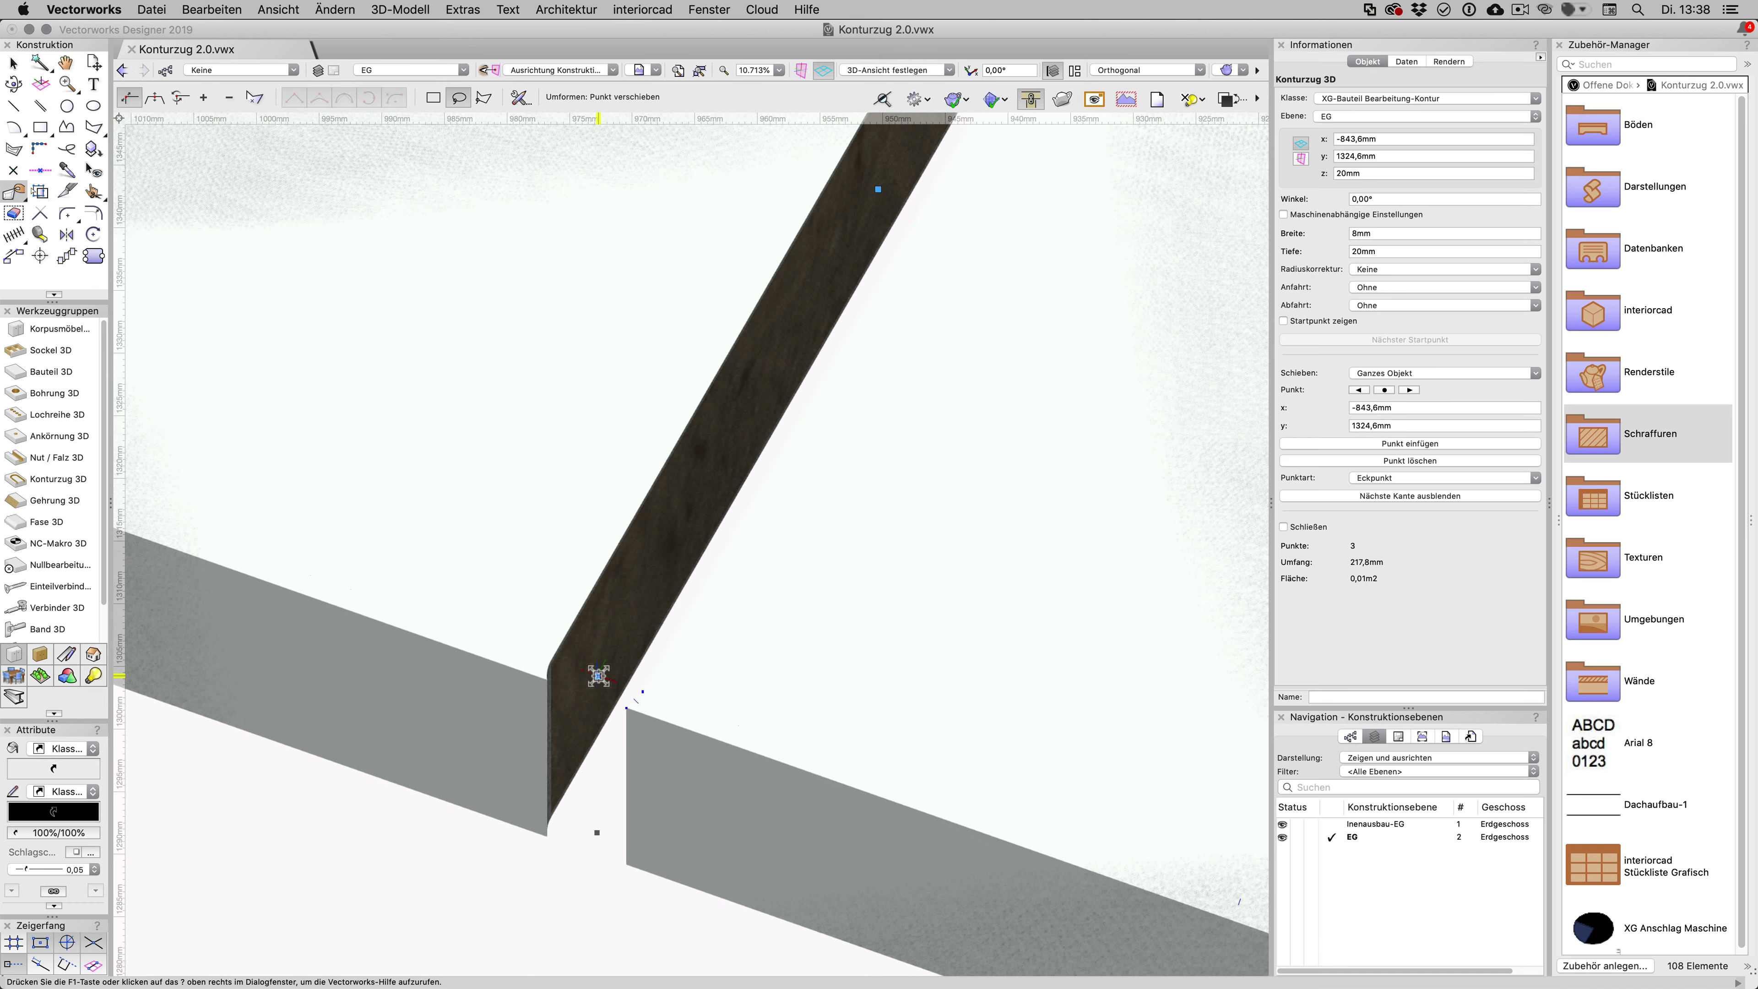
drag(599, 677, 586, 695)
scroll(586, 695, down, 5)
scroll(585, 695, down, 4)
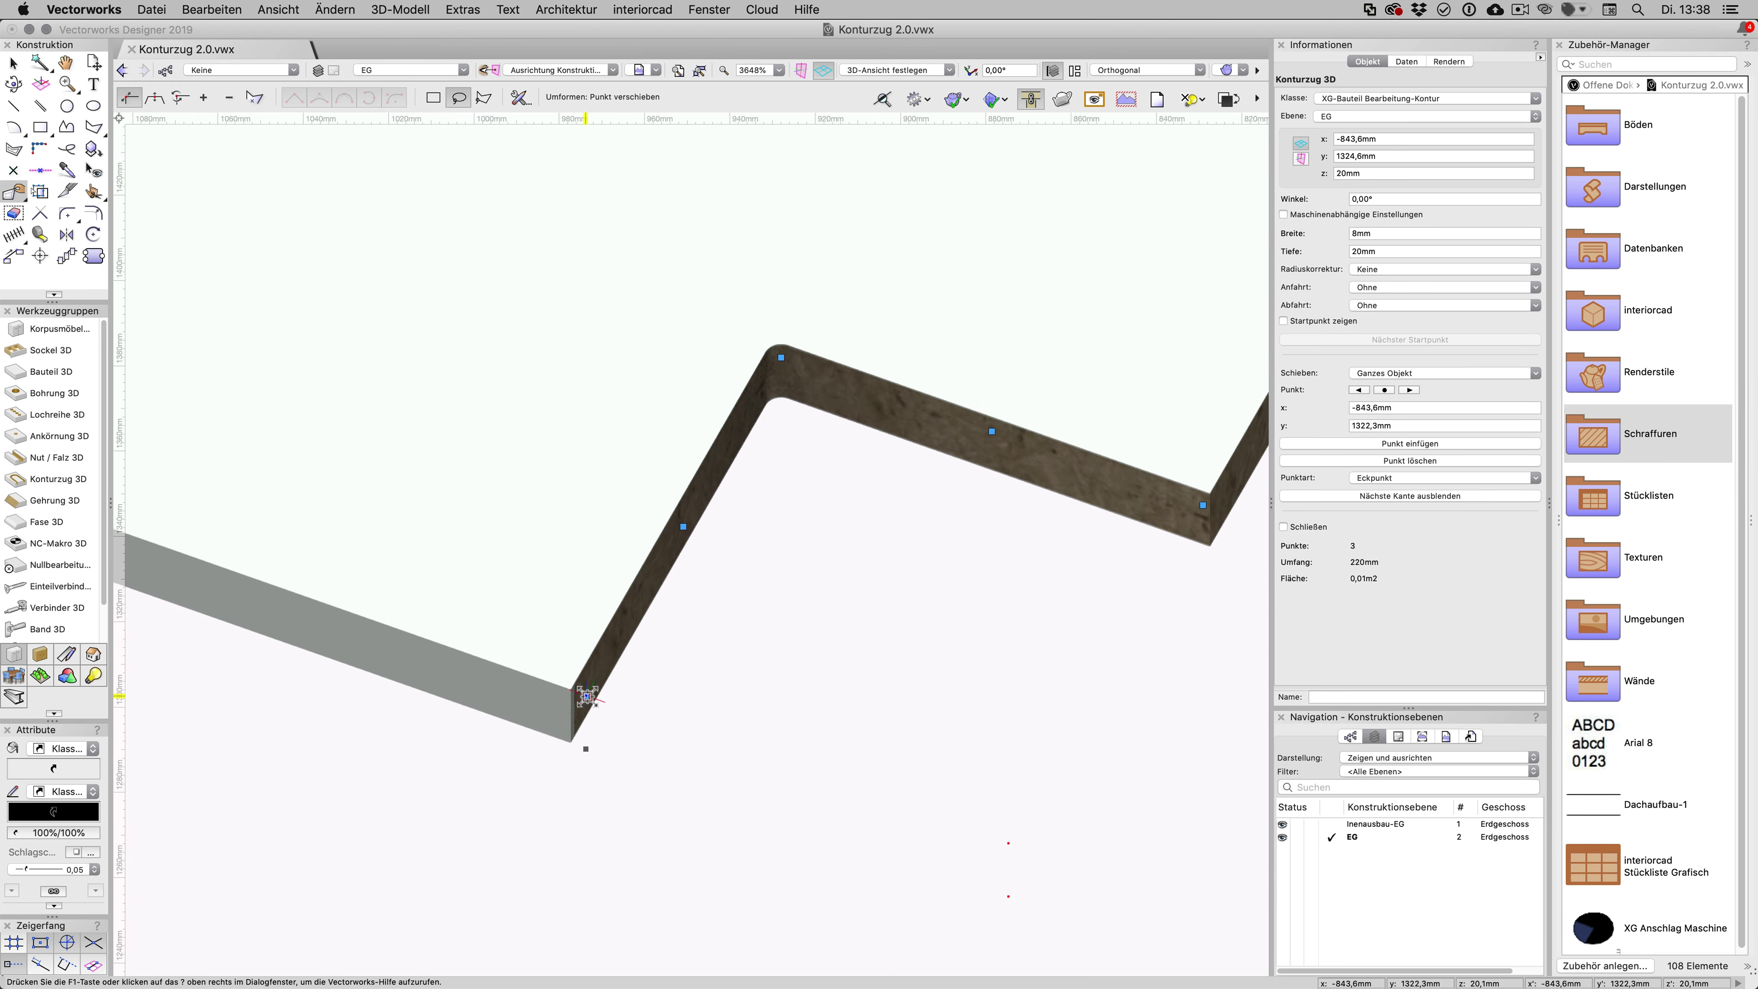
scroll(585, 694, up, 1)
scroll(588, 695, down, 3)
scroll(588, 695, down, 3)
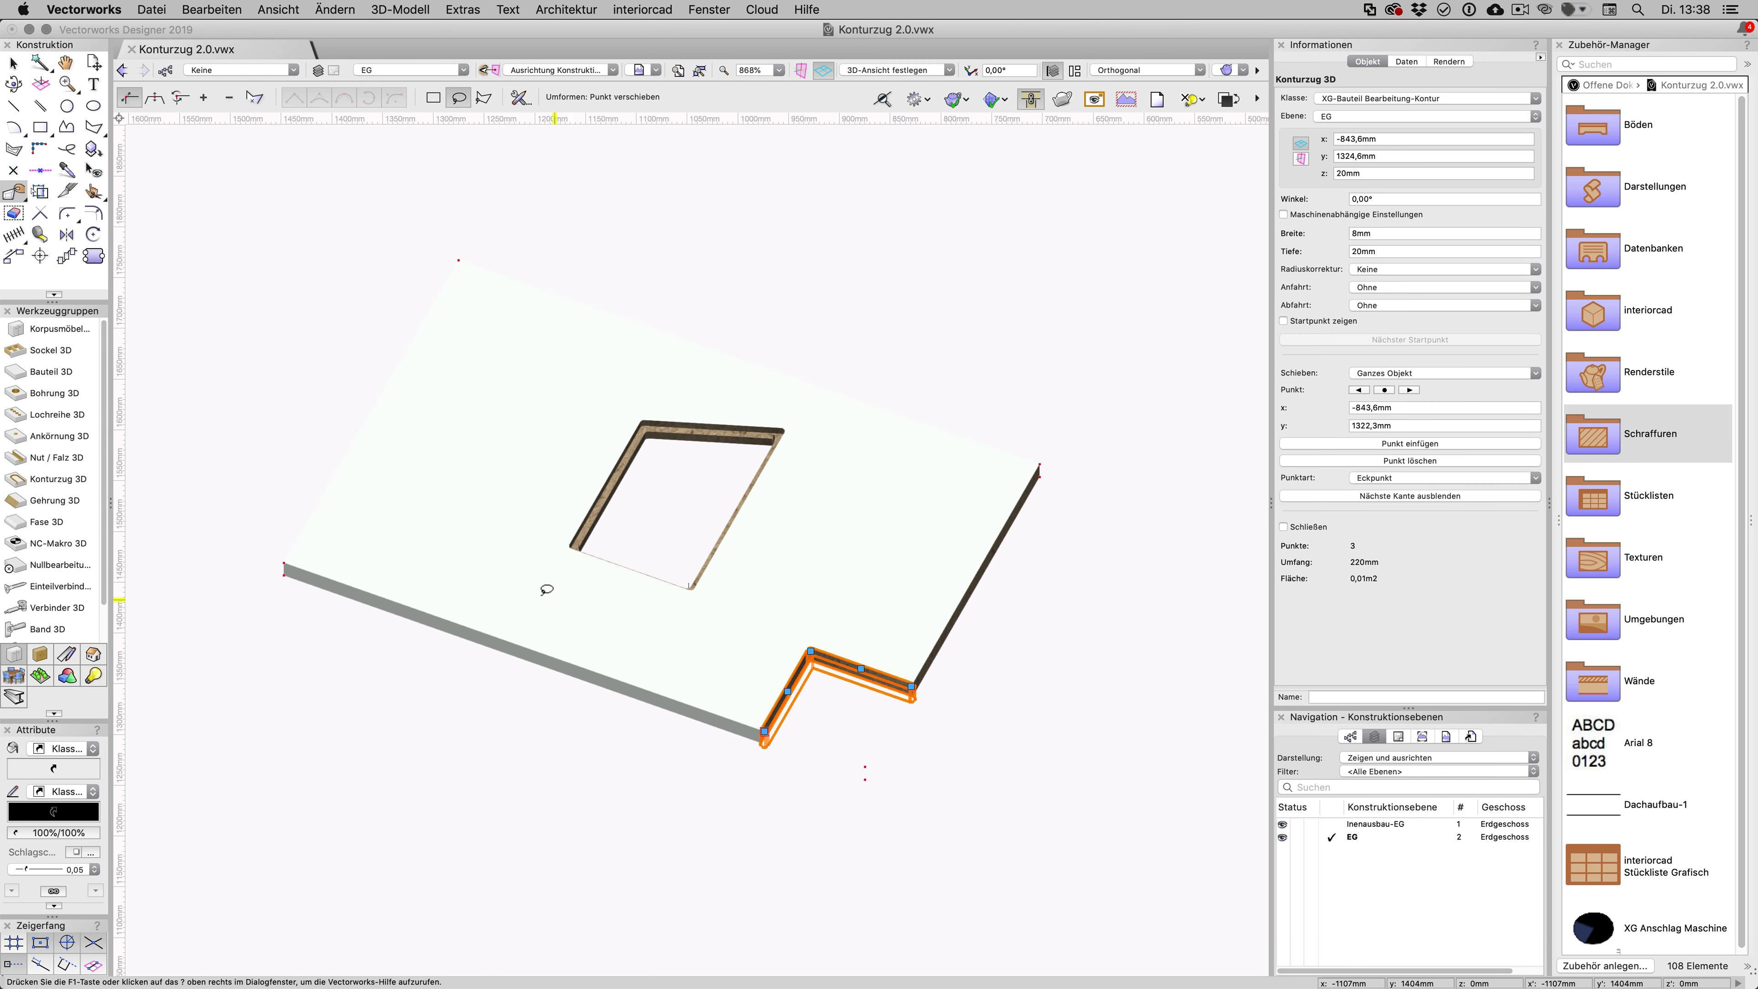